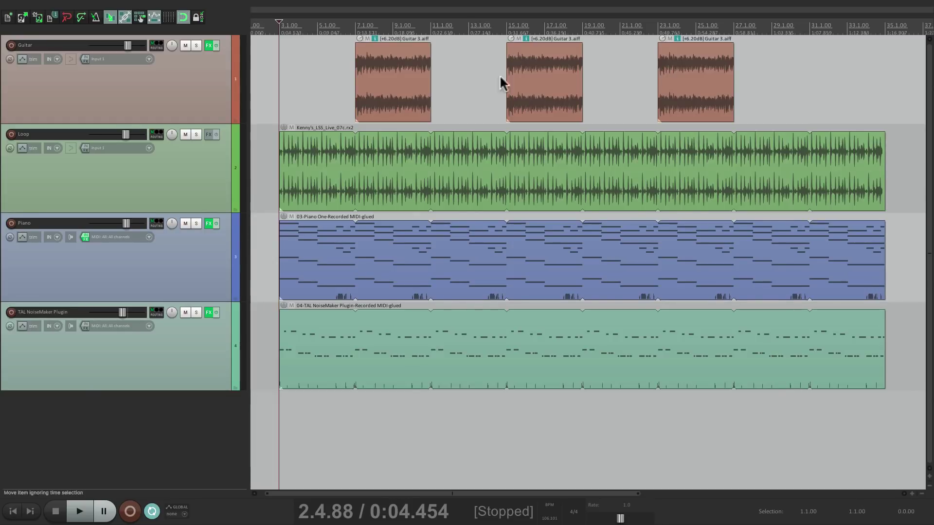
Play the arrangement from bar 6 to audition the Guitar section.
scroll(399, 188, "up", 3)
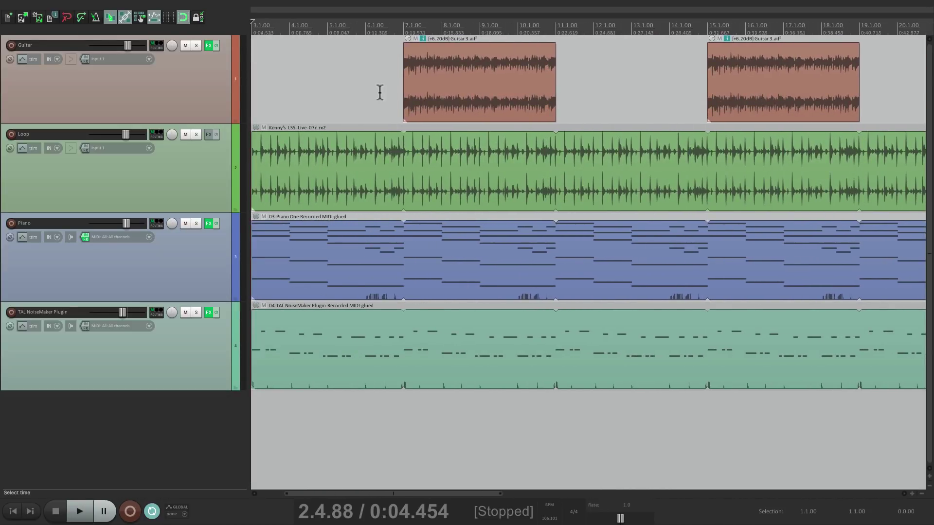
left_click(365, 90)
key("space")
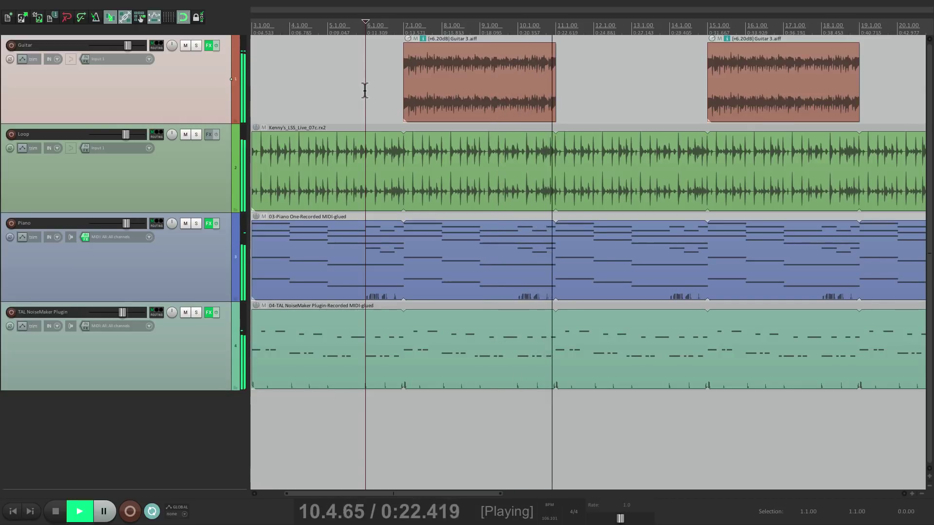
key("space")
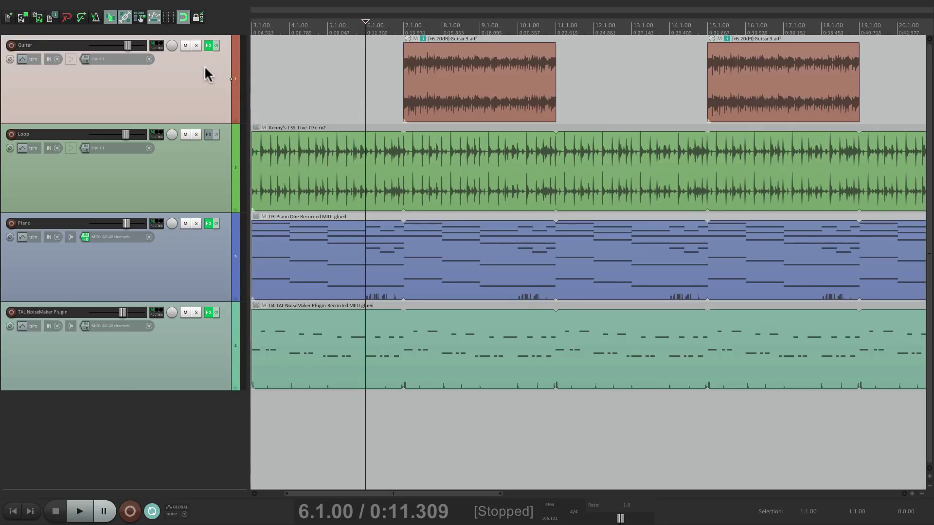
Show the Guitar pan envelope and set the Guitar automation mode to Write in the Mixer.
key("p")
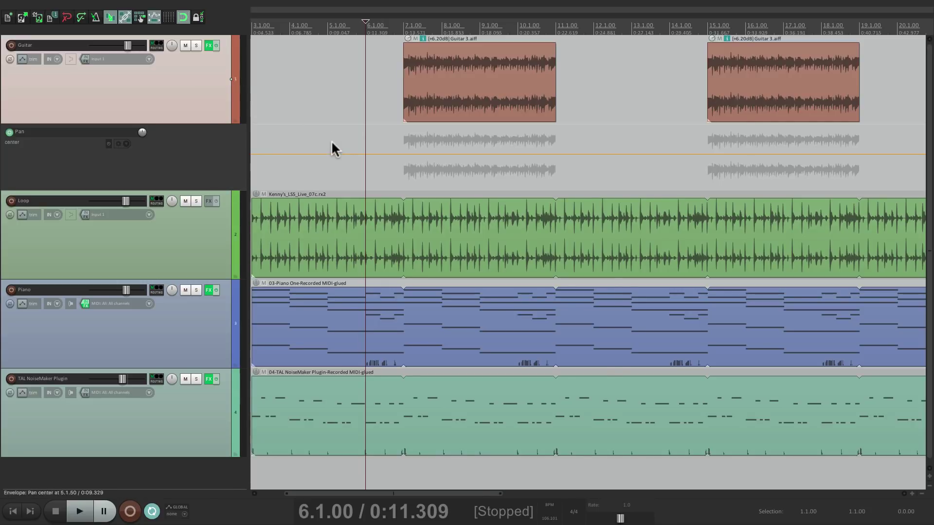
key("ctrl+m")
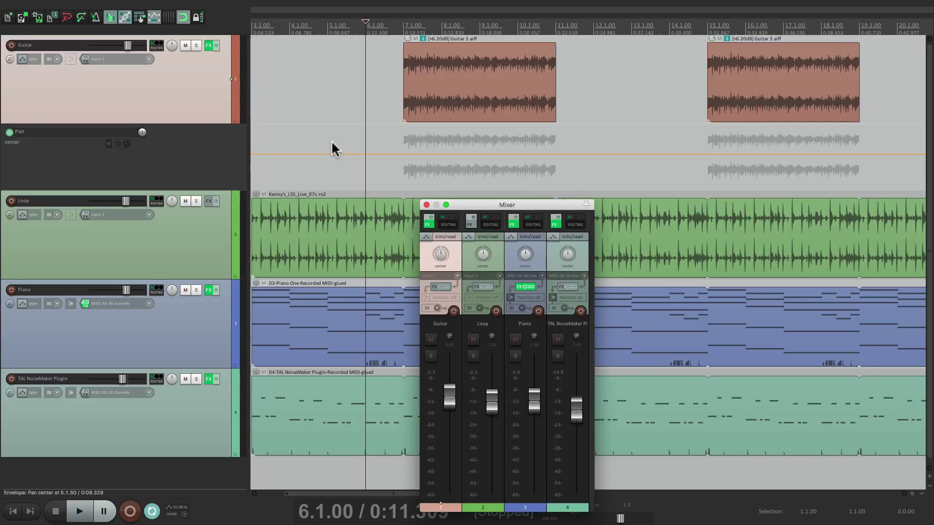
left_click(446, 235)
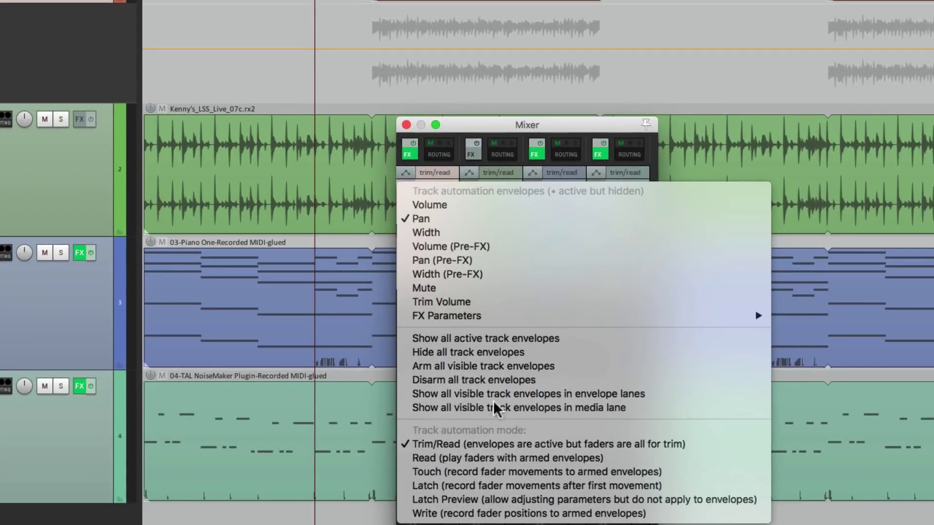
left_click(467, 515)
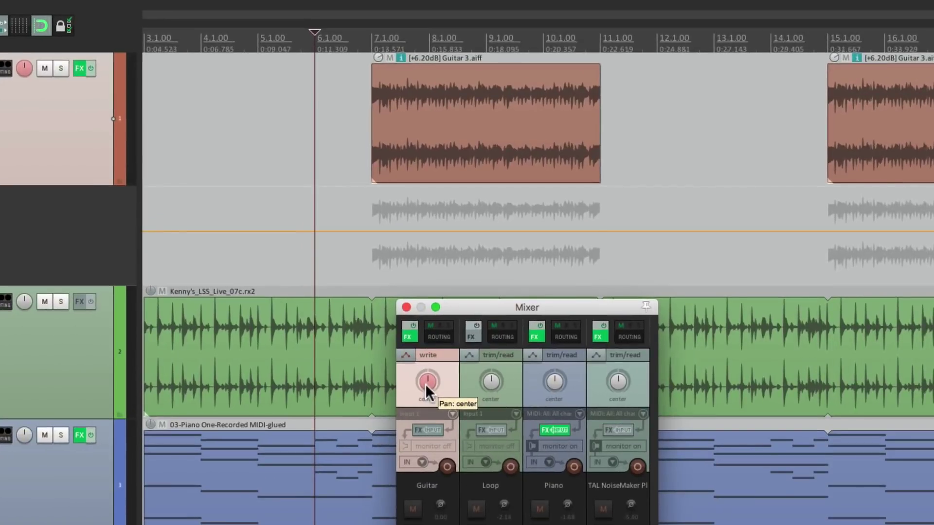
Record the Guitar pan sweeping left and back across bars 7–11.
key("space")
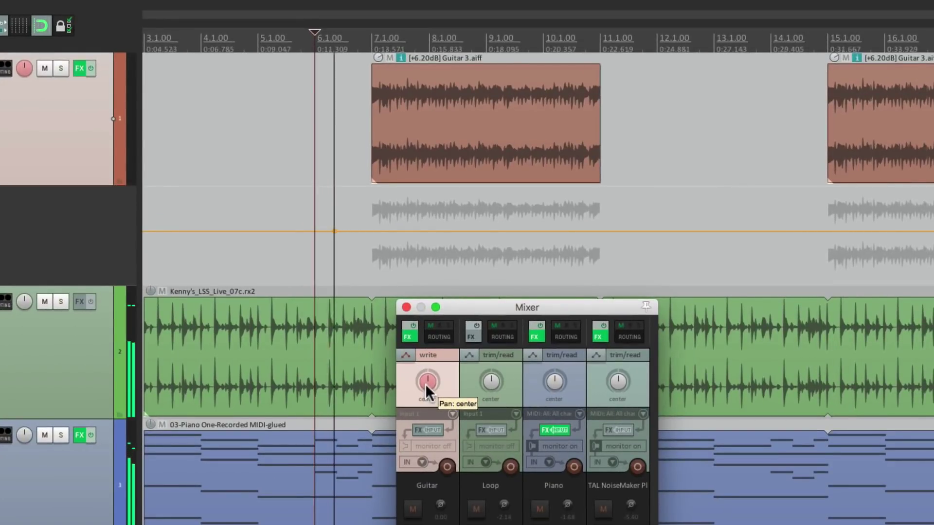
mouse_move(425, 378)
left_mouse_down()
mouse_move(424, 397)
mouse_move(425, 362)
mouse_move(425, 378)
left_mouse_up()
key("space")
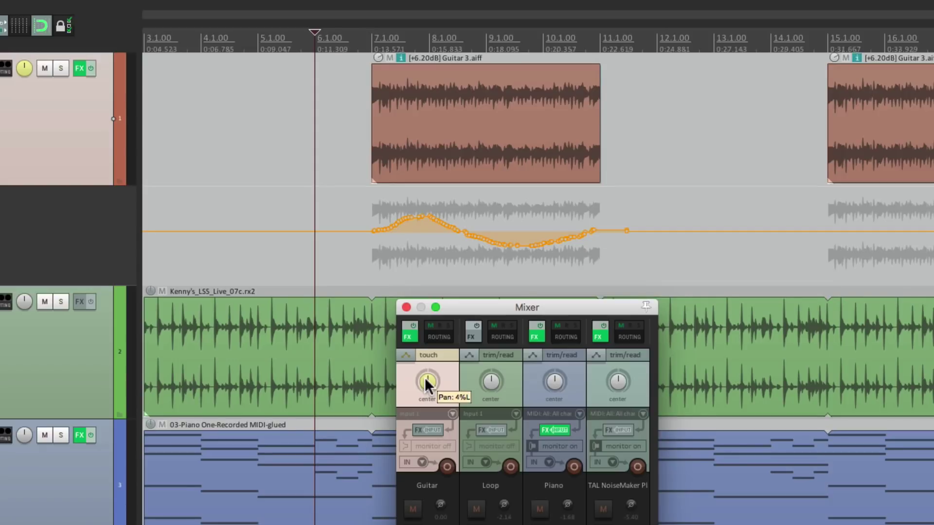
Close the Mixer, time-select the pan envelope from 7.1.00 to 11.1.00 and copy it.
key("super+m")
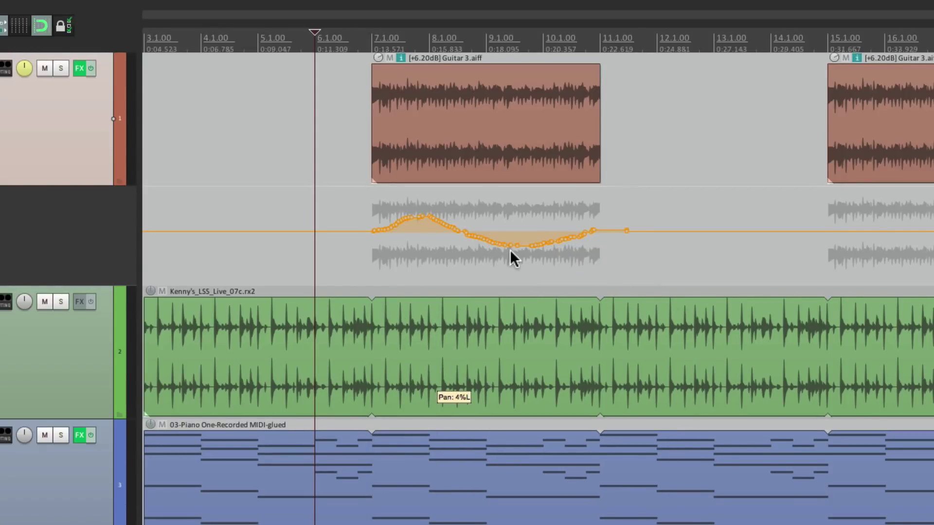
scroll(510, 250, "up", 3)
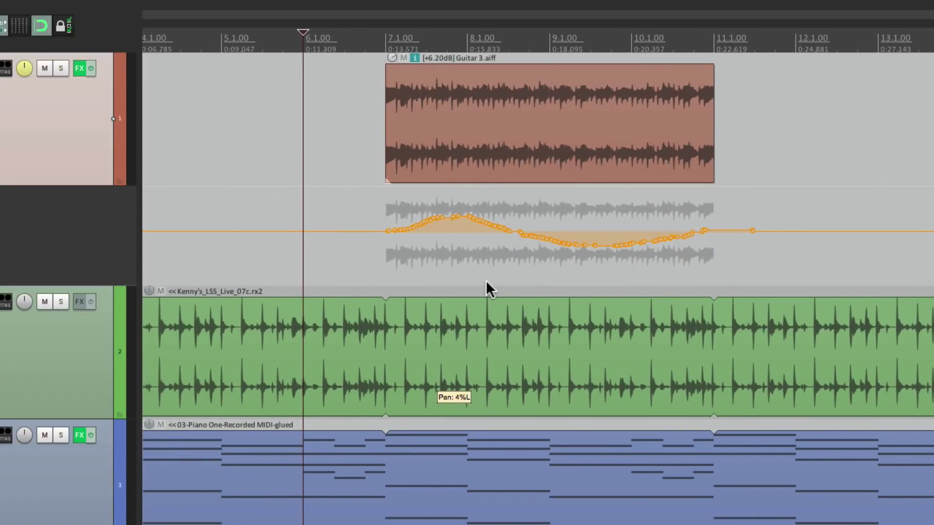
scroll(486, 277, "up", 4)
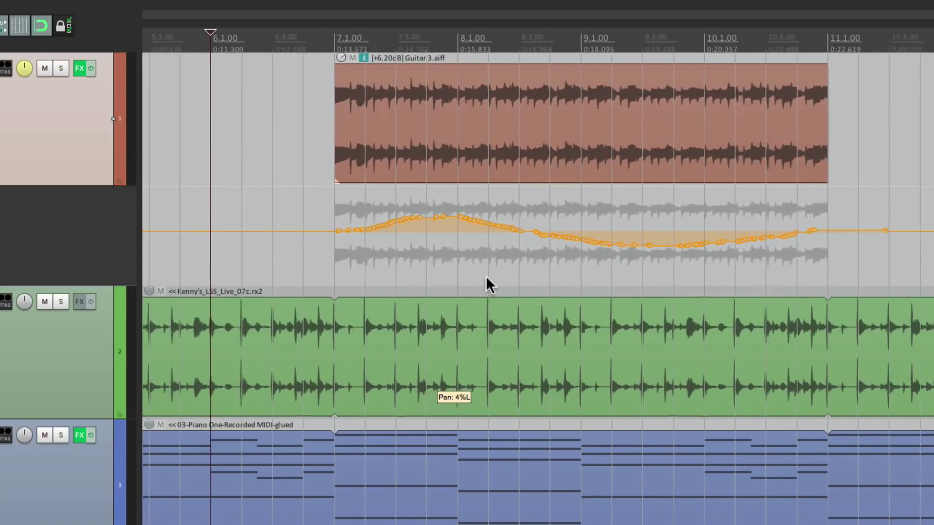
scroll(445, 295, "left", 2)
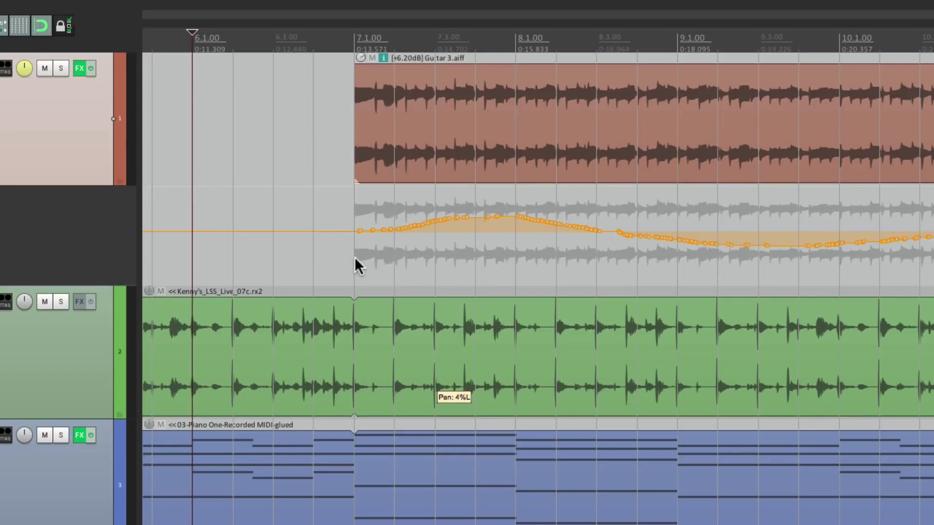
left_click(354, 231)
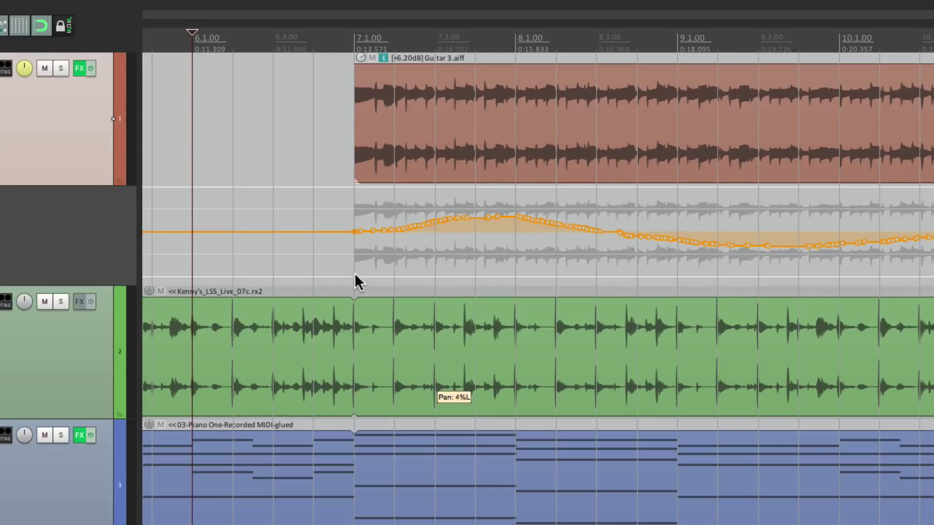
left_click_drag(355, 273, 933, 276)
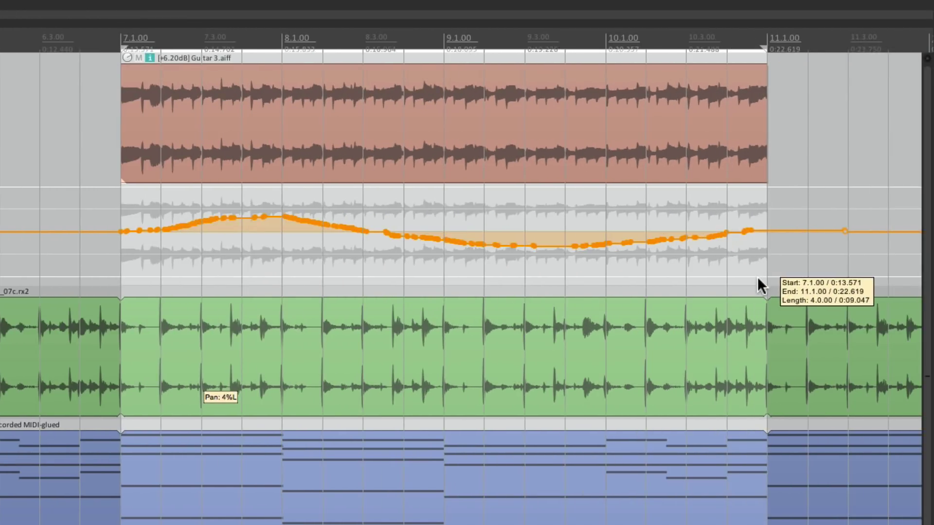
left_click_drag(758, 277, 757, 276)
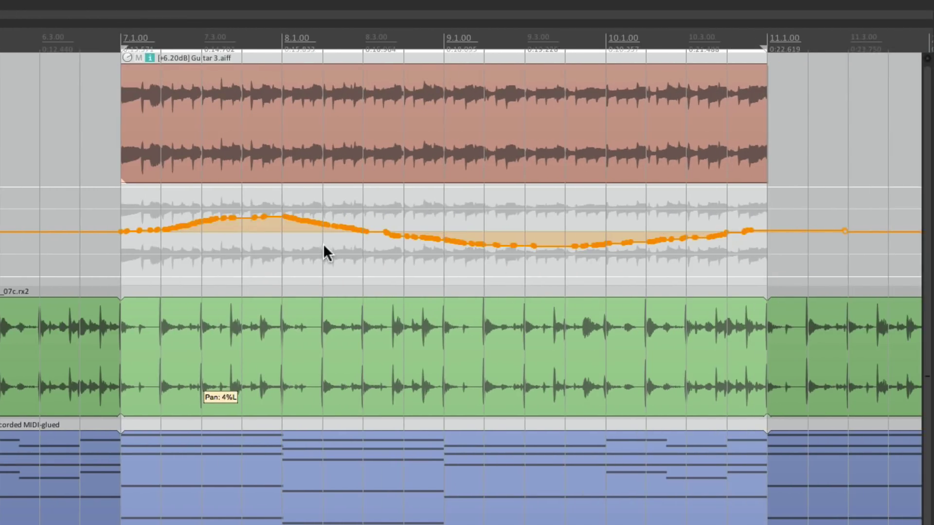
key("minus")
key("minus")
key("minus")
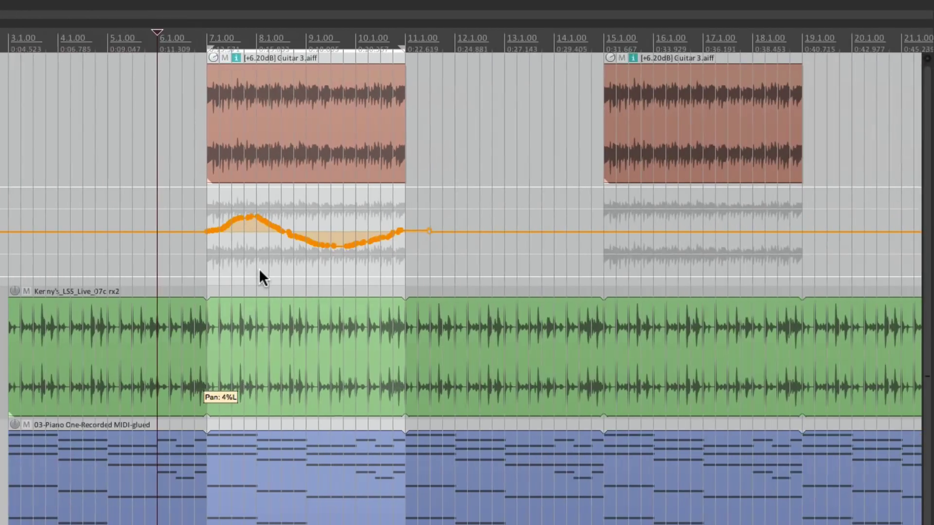
Paste the copied pan curve at 15.1.00 and at 23.1.00.
scroll(259, 269, "right", 8)
scroll(325, 267, "up", 3)
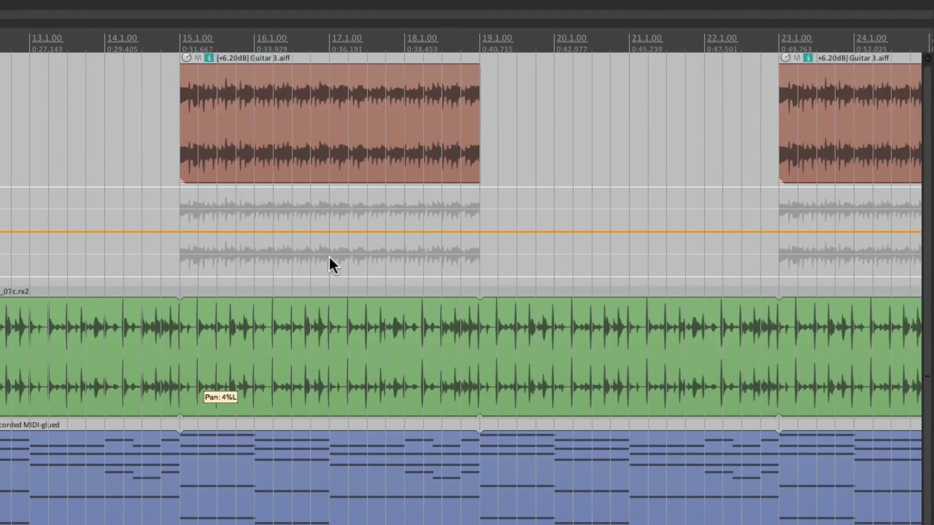
left_click(180, 271)
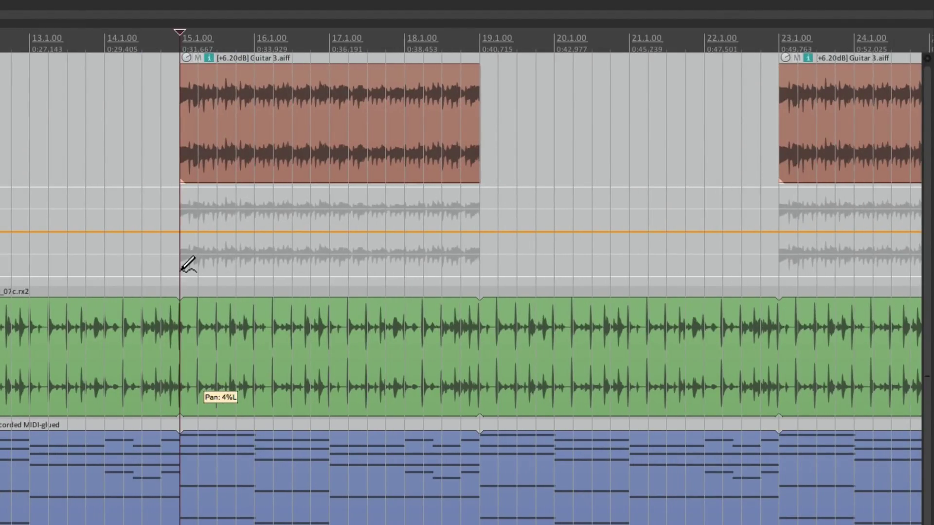
key("ctrl+v")
scroll(179, 270, "right", 6)
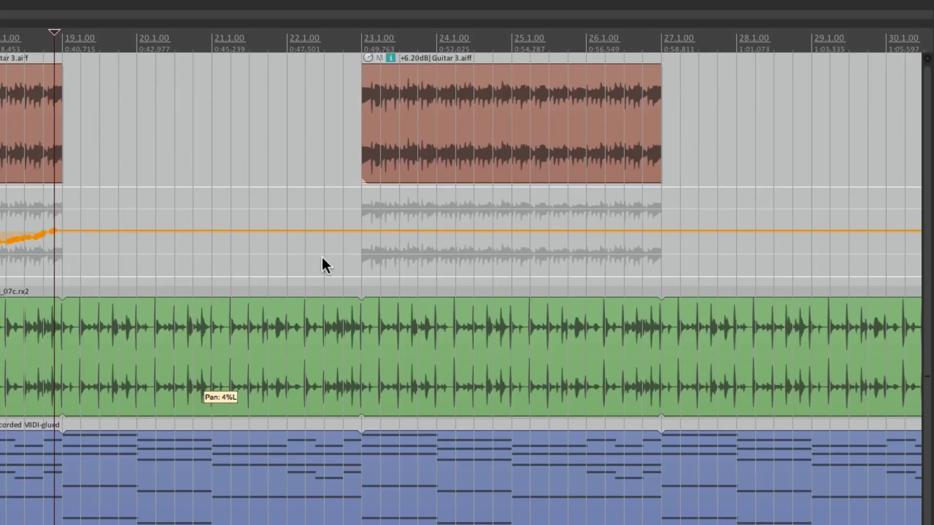
left_click(362, 276)
key("ctrl+v")
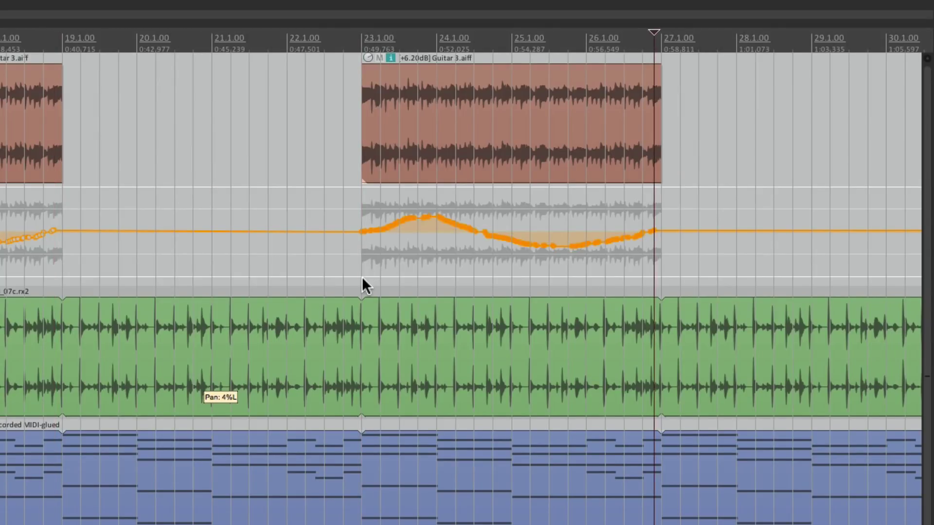
scroll(374, 274, "right", 2)
scroll(450, 277, "down", 5)
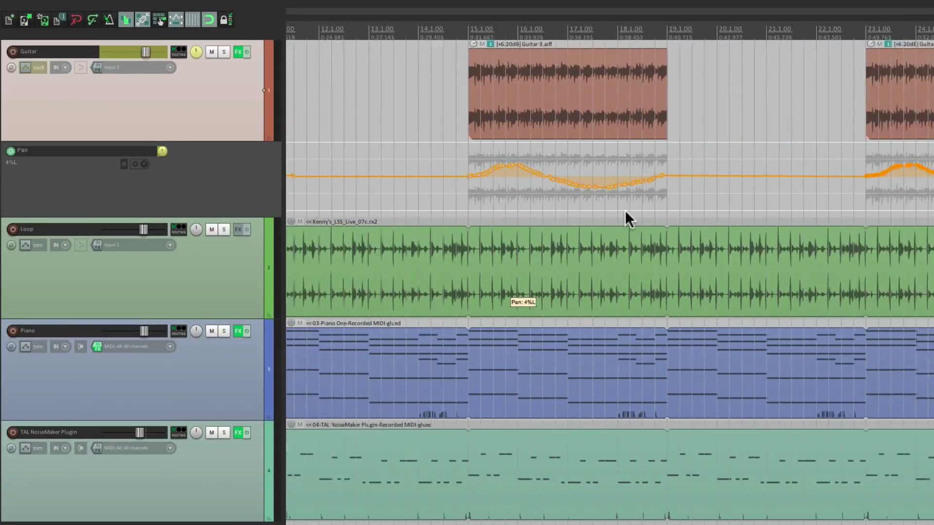
scroll(445, 209, "up", 5)
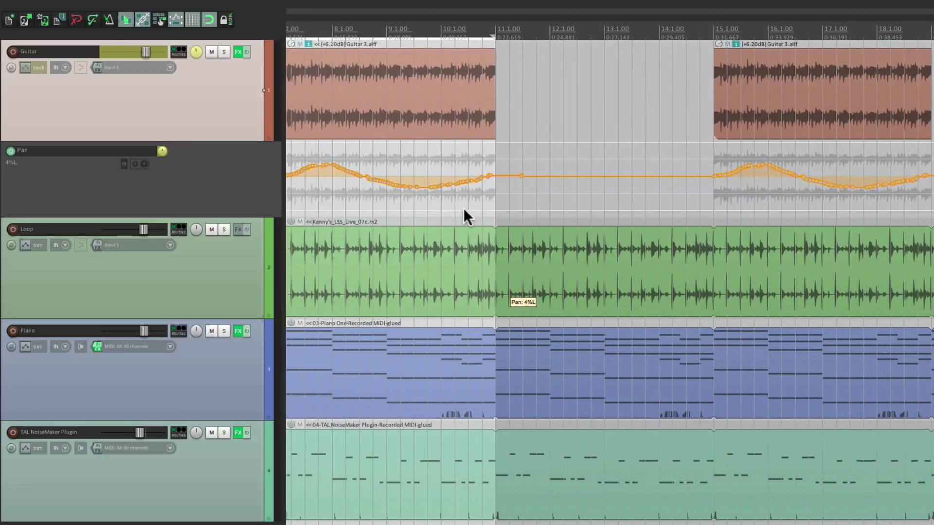
scroll(365, 213, "up", 5)
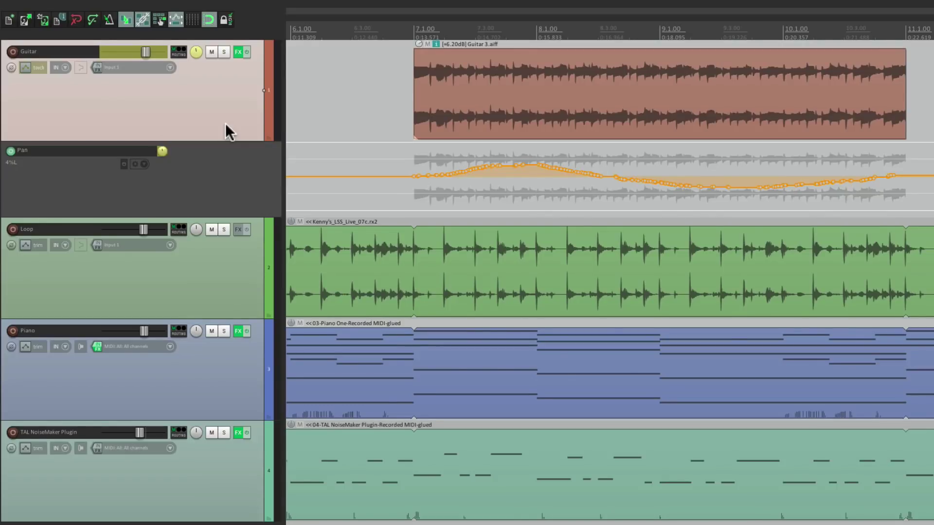
Show the Guitar volume envelope and record a swell from 6.3.02 peaking near +2.8 dB around bar 9.
key("v")
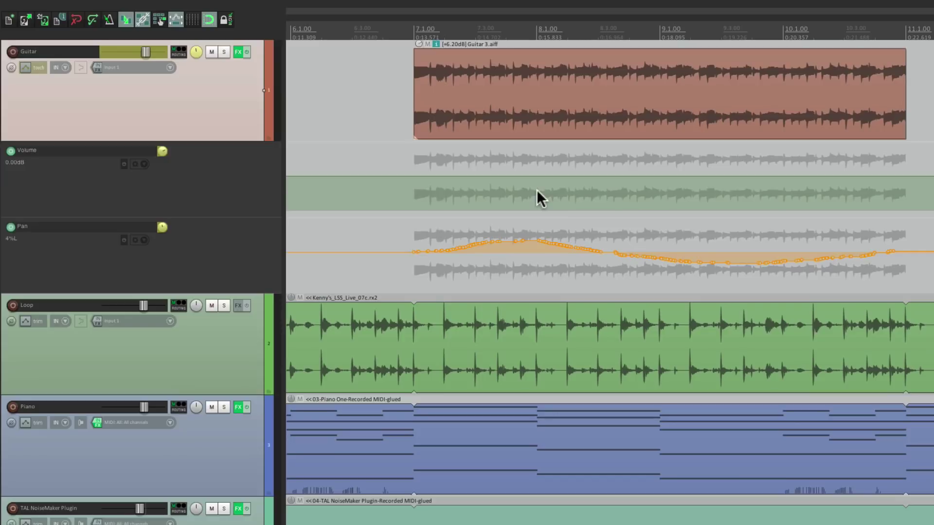
key("ctrl+m")
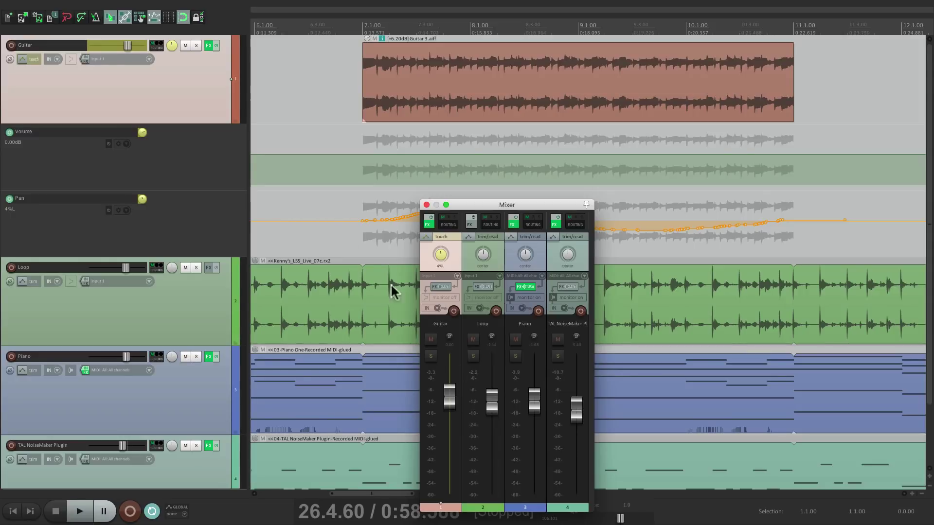
left_click(309, 172)
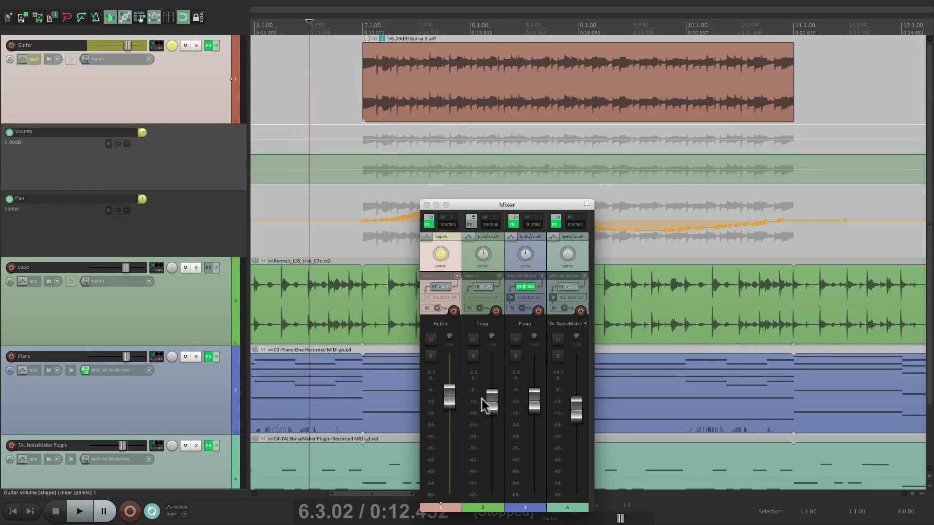
mouse_move(448, 397)
left_mouse_down()
mouse_move(448, 408)
mouse_move(452, 382)
mouse_move(452, 414)
left_mouse_up()
key("space")
key("space")
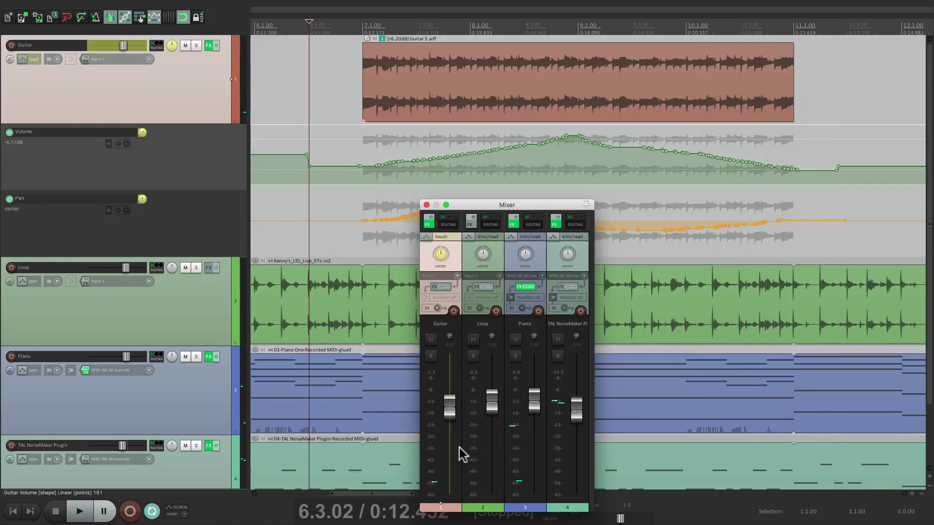
Close the Mixer, turn on the grid and select the volume automation over the first Guitar section.
left_click(427, 205)
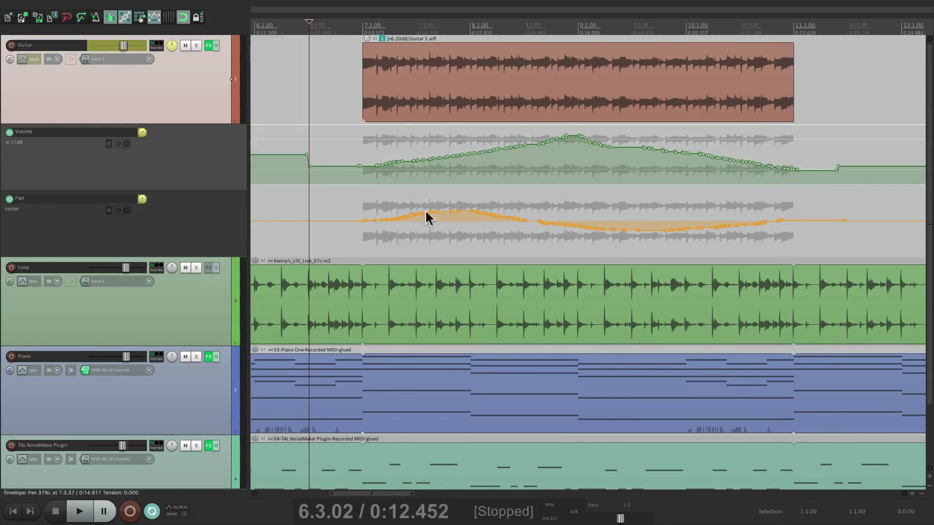
key("alt+g")
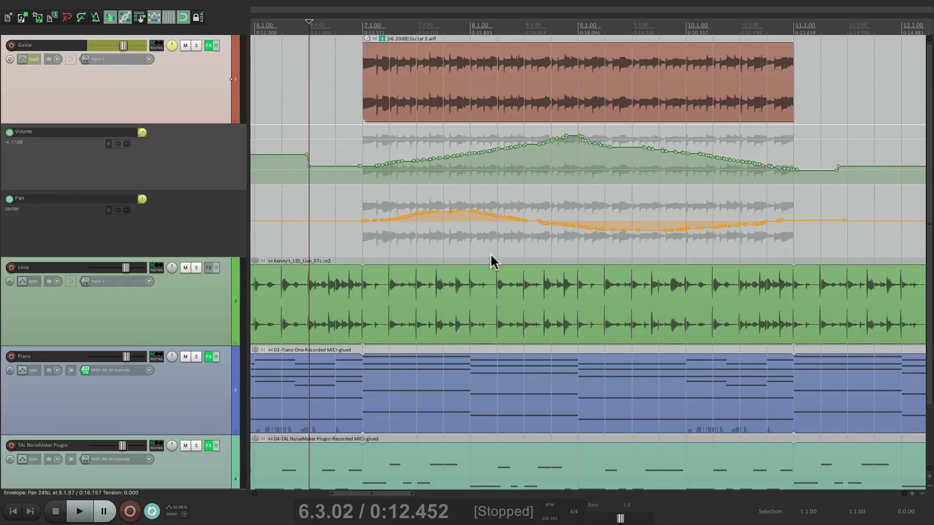
scroll(491, 253, "left", 3)
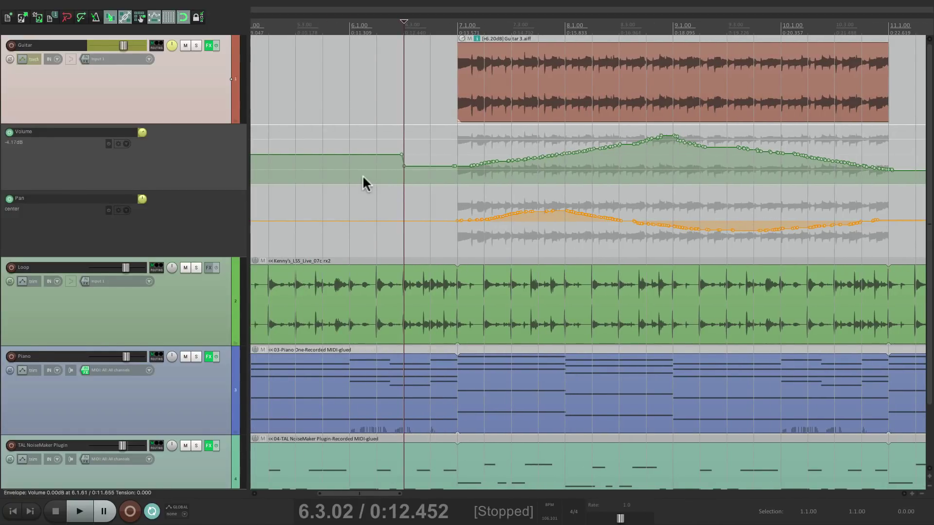
left_click(349, 154)
left_click_drag(348, 168, 909, 168)
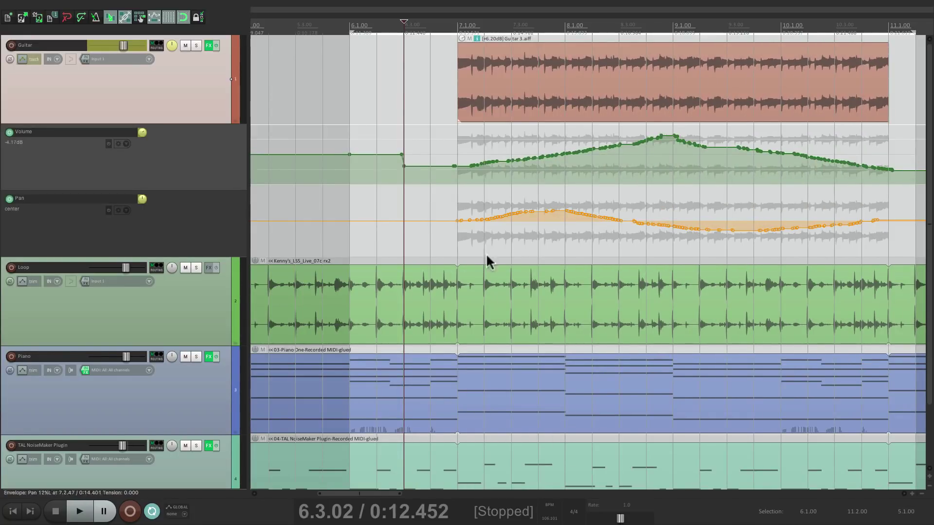
Paste the copied volume swell at bars 14 and 22.
scroll(405, 267, "right", 3)
scroll(405, 267, "right", 15)
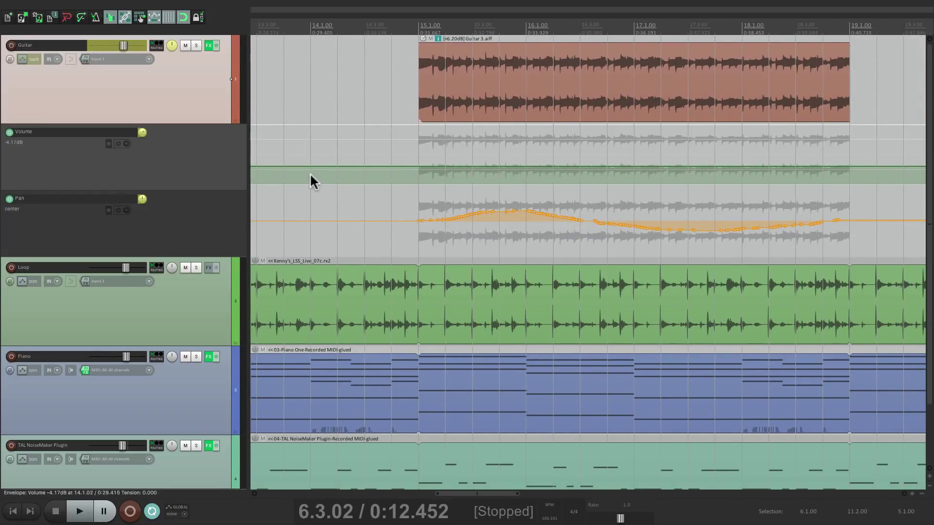
left_click(310, 173)
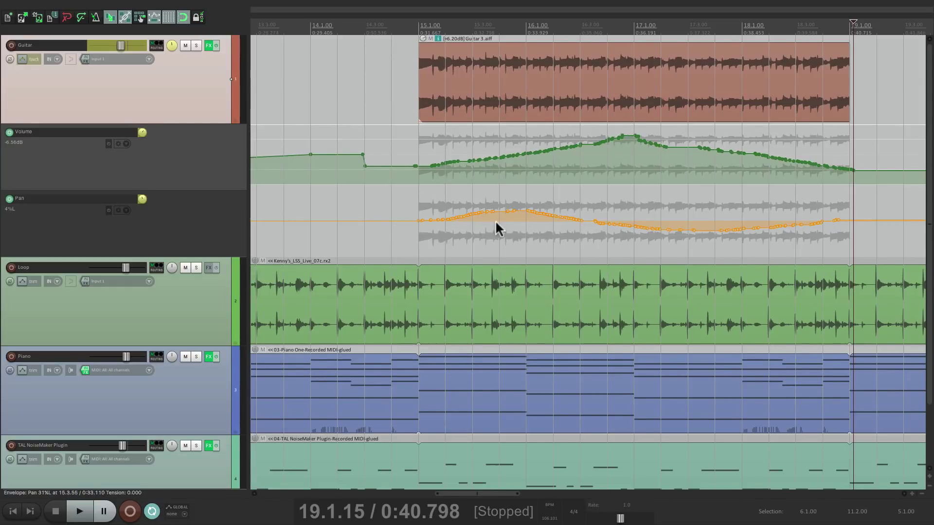
scroll(496, 220, "down", 3)
scroll(524, 168, "down", 2)
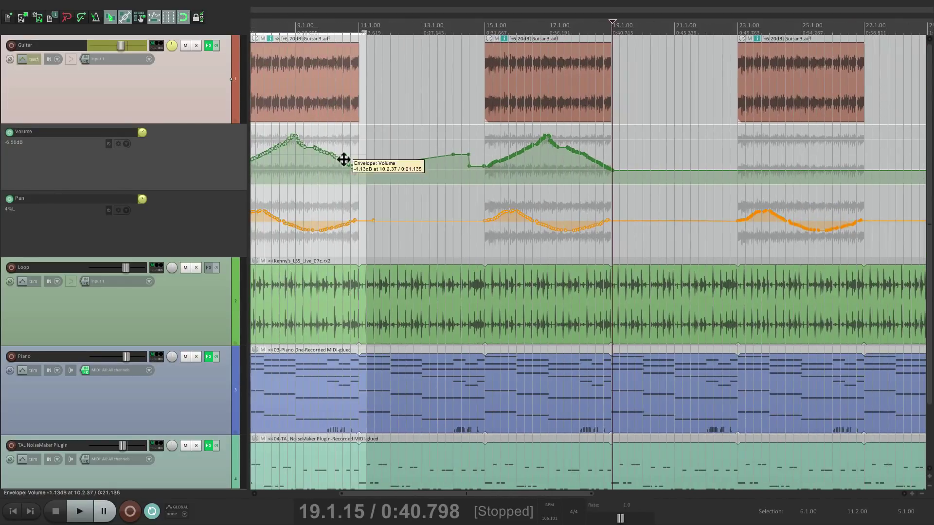
scroll(527, 165, "right", 3)
scroll(633, 203, "up", 5)
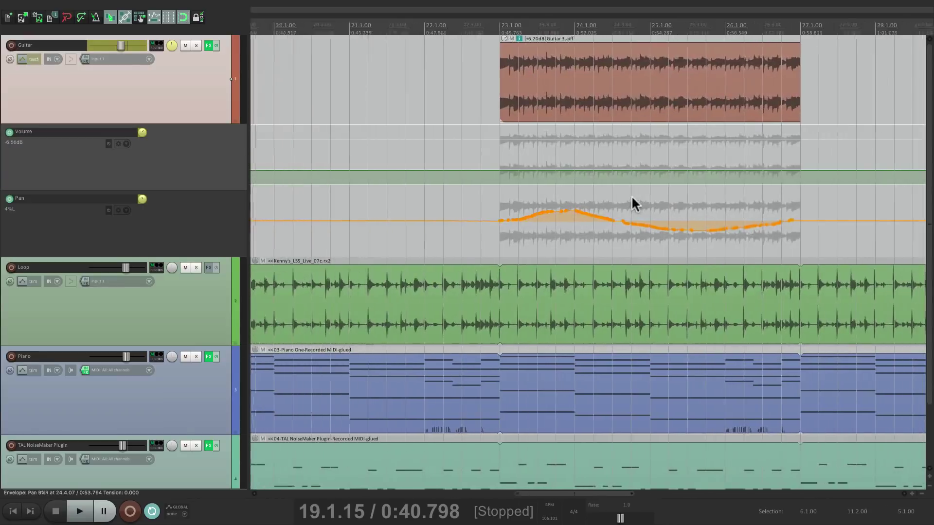
left_click(363, 176)
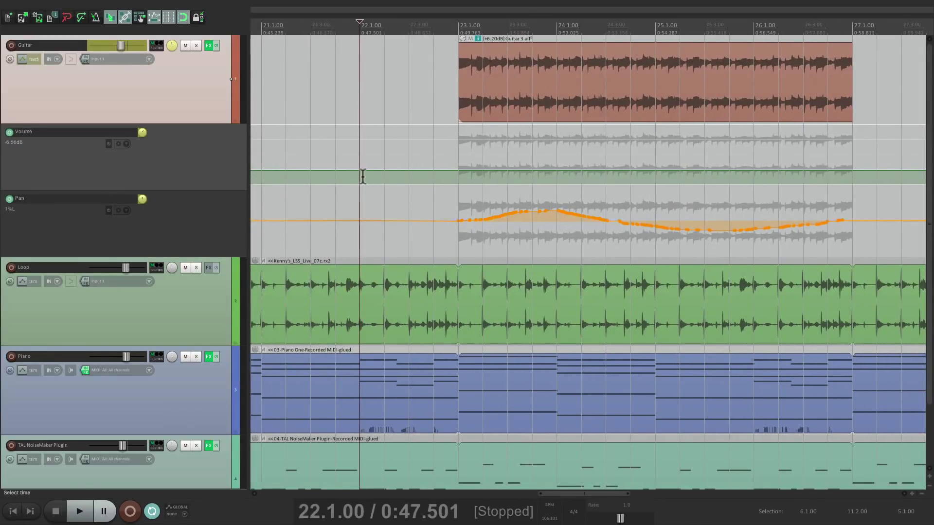
key("ctrl+v")
scroll(559, 189, "down", 2)
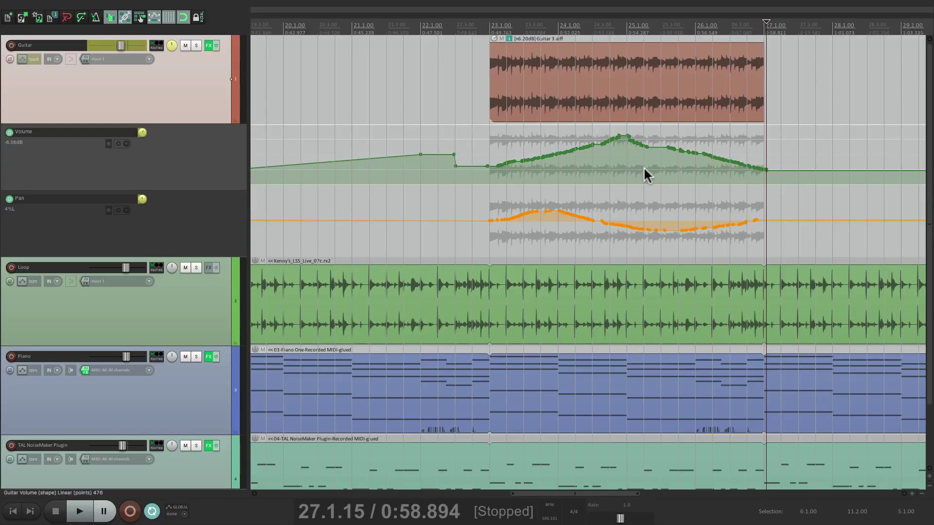
With the grid on, draw a Pan automation item over the first Guitar section and select it.
scroll(569, 229, "down", 3)
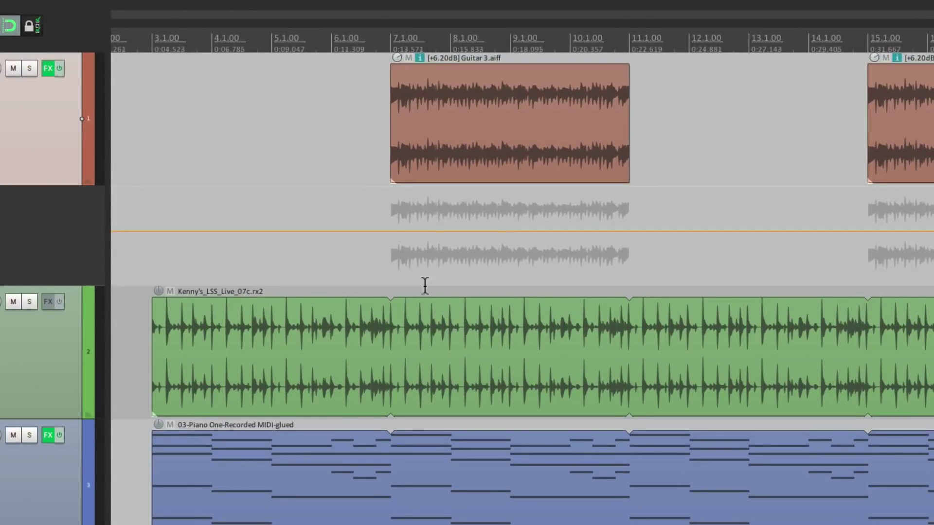
key("alt+g")
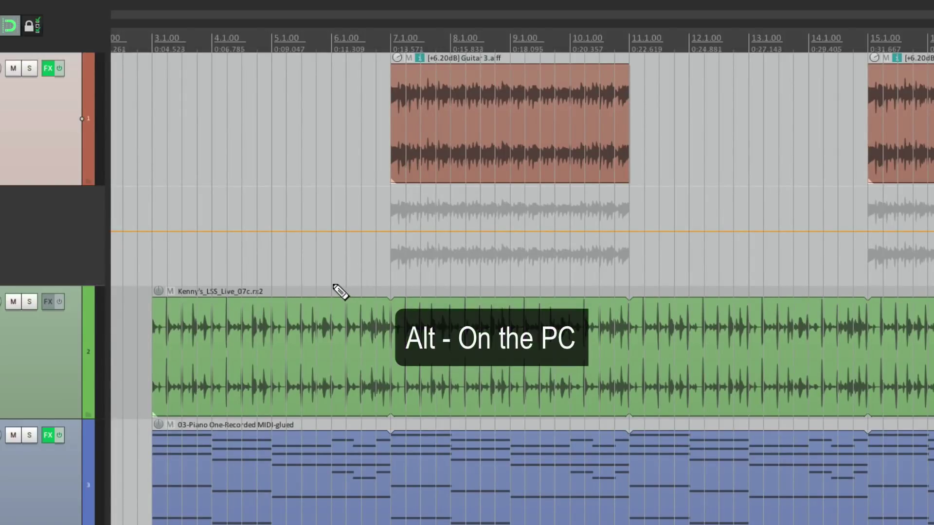
left_click_drag(334, 287, 689, 286)
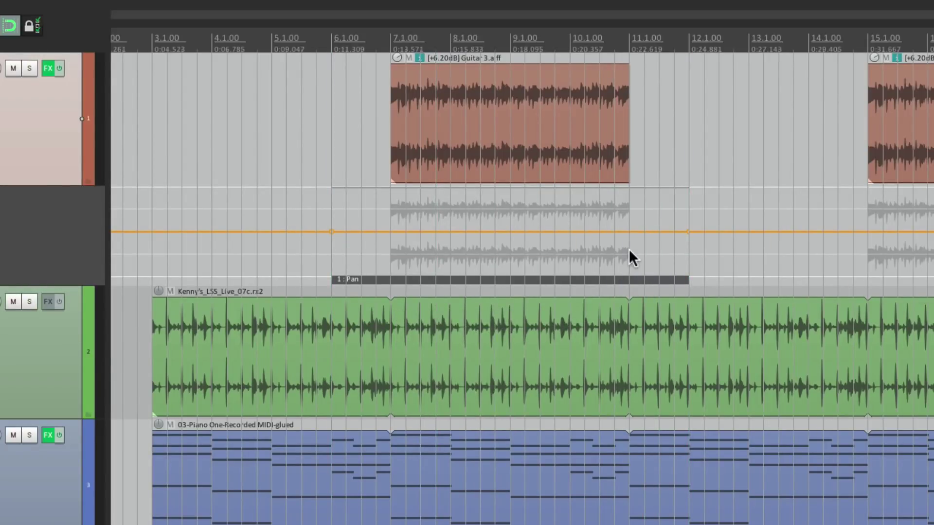
scroll(595, 313, "down", 4)
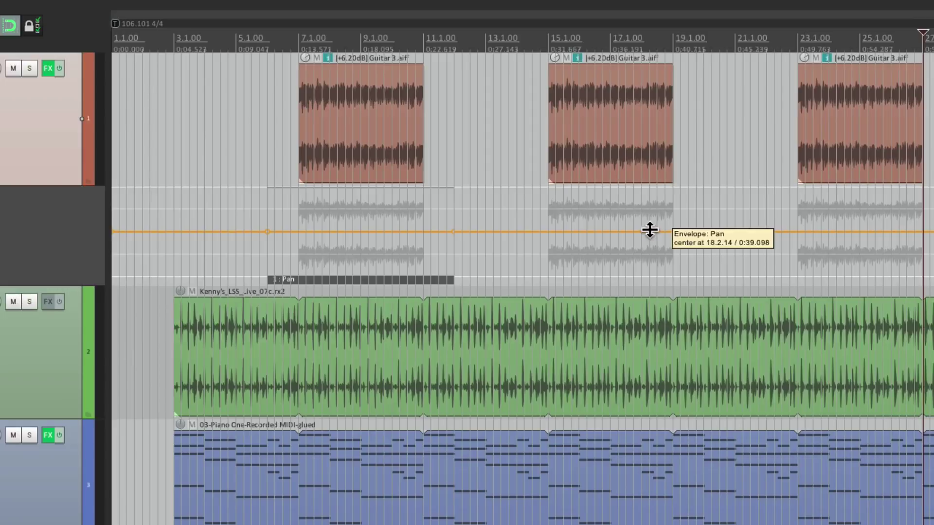
scroll(650, 243, "up", 1)
scroll(649, 261, "up", 1)
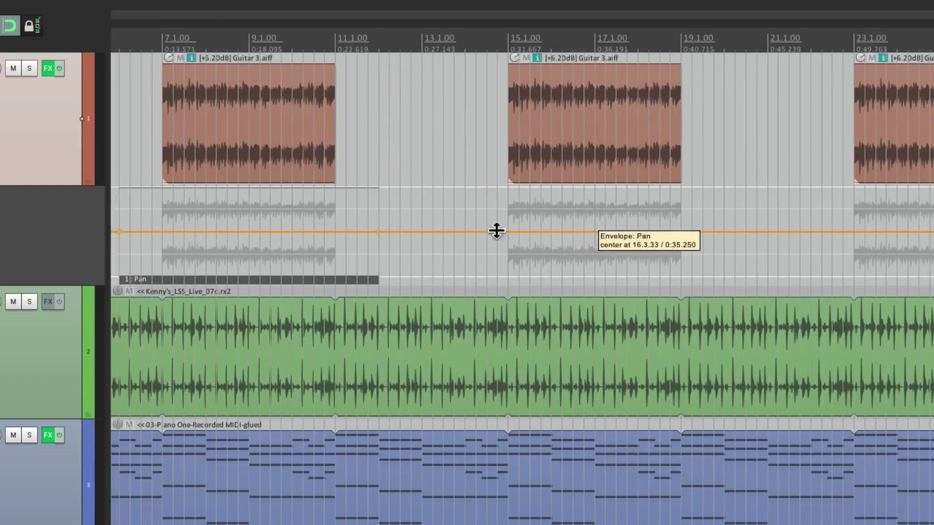
left_click(228, 277)
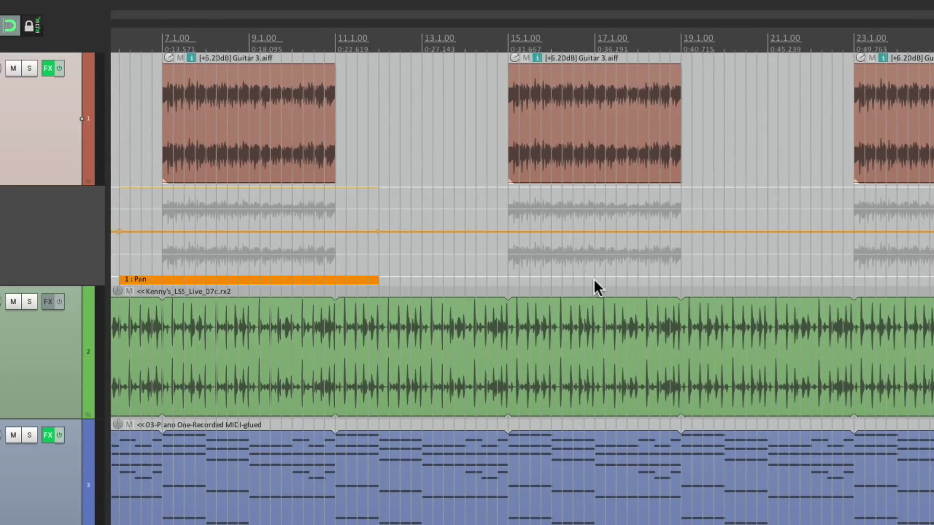
Add pooled copies of the Pan item, stretched over bars 14–20 and the third section.
scroll(579, 276, "up", 2)
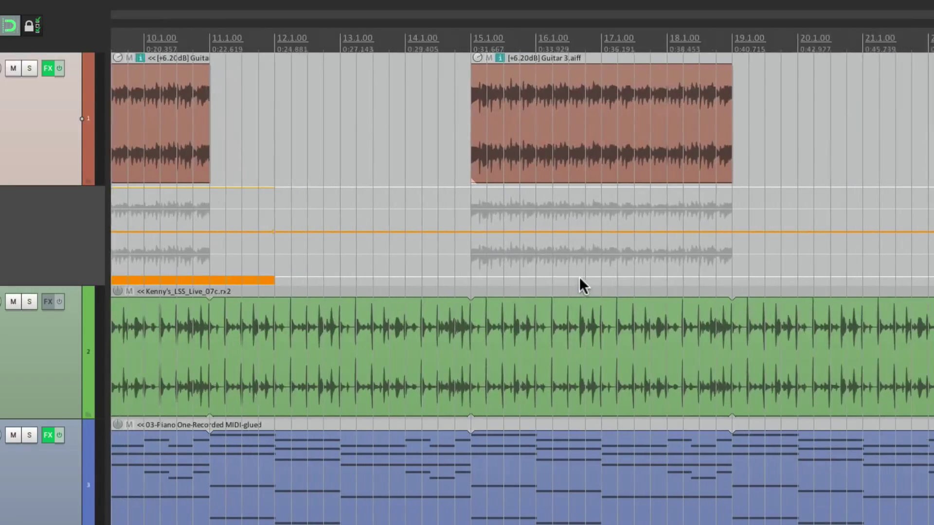
double_click(407, 282)
left_click_drag(517, 288, 797, 313)
scroll(692, 351, "left", 4)
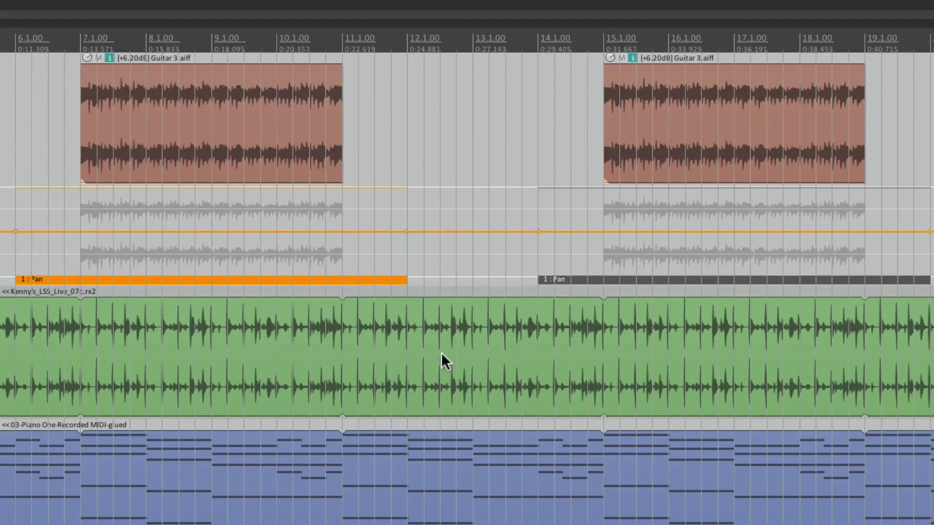
scroll(419, 354, "down", 4)
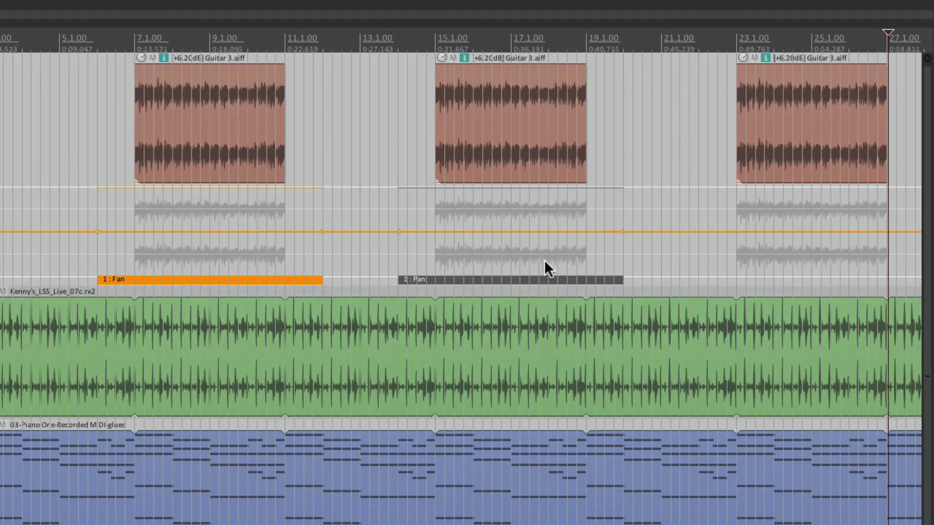
scroll(416, 388, "up", 8)
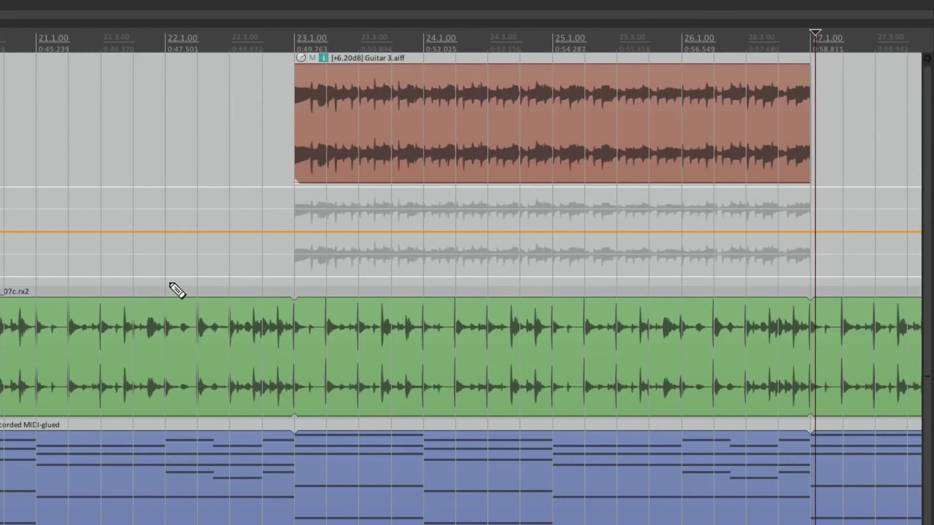
left_click_drag(172, 287, 620, 307)
scroll(606, 401, "down", 3)
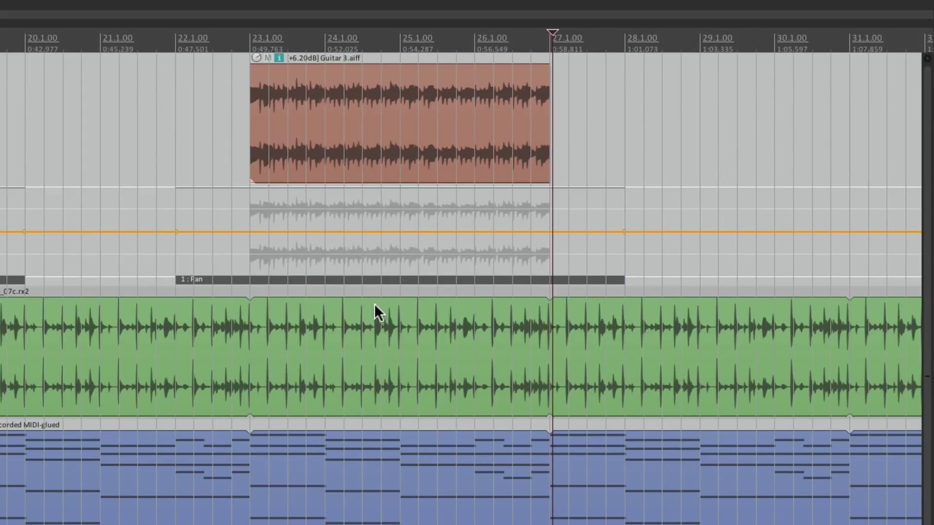
scroll(180, 308, "up", 5)
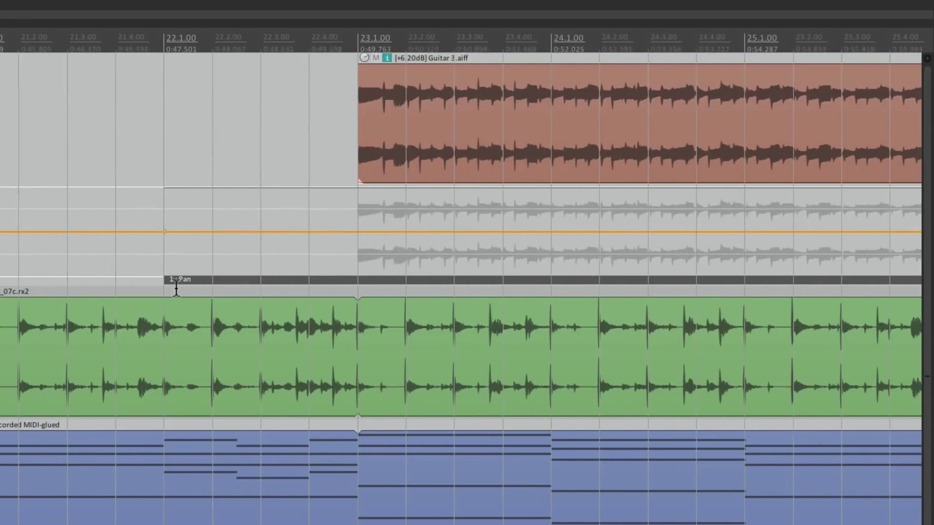
scroll(270, 374, "down", 10)
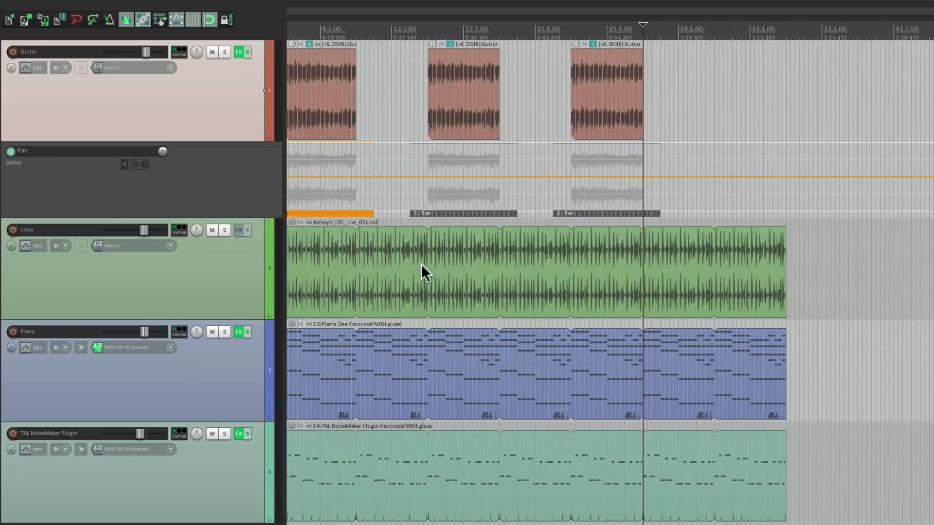
scroll(171, 350, "left", 2)
scroll(388, 265, "up", 3)
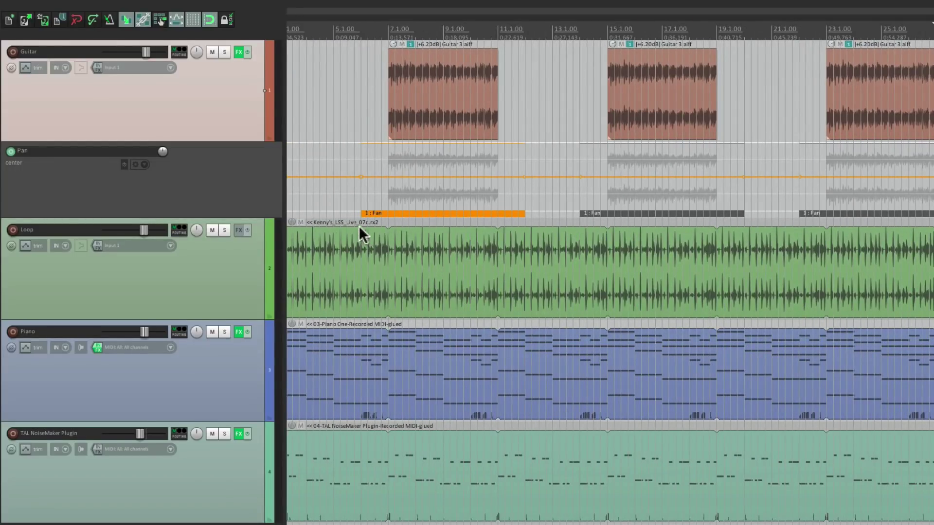
Select the first Pan automation item and set the Guitar automation mode to Write in the Mixer.
left_click(358, 187)
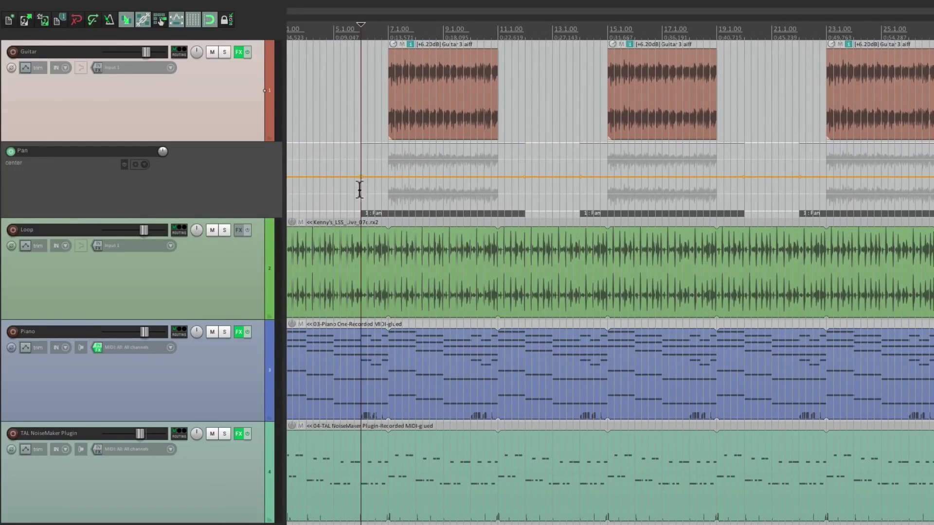
left_click(401, 212)
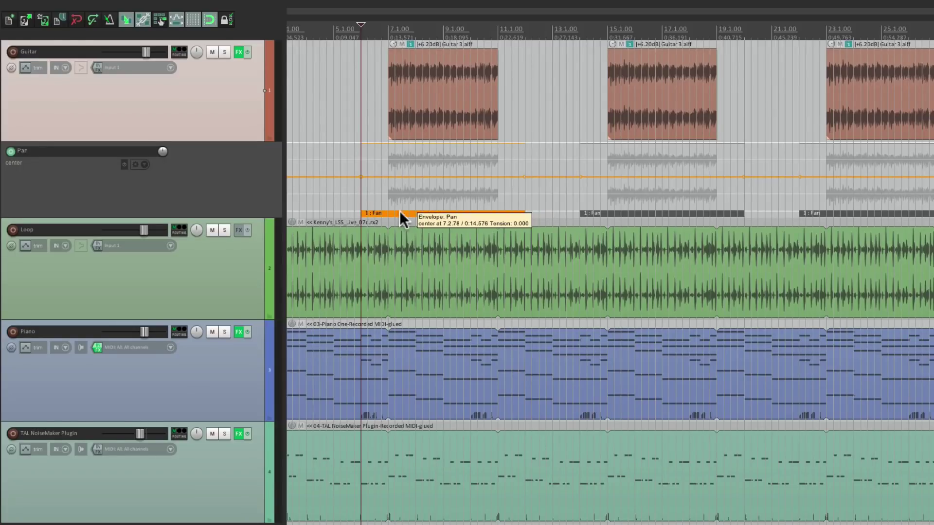
key("super+m")
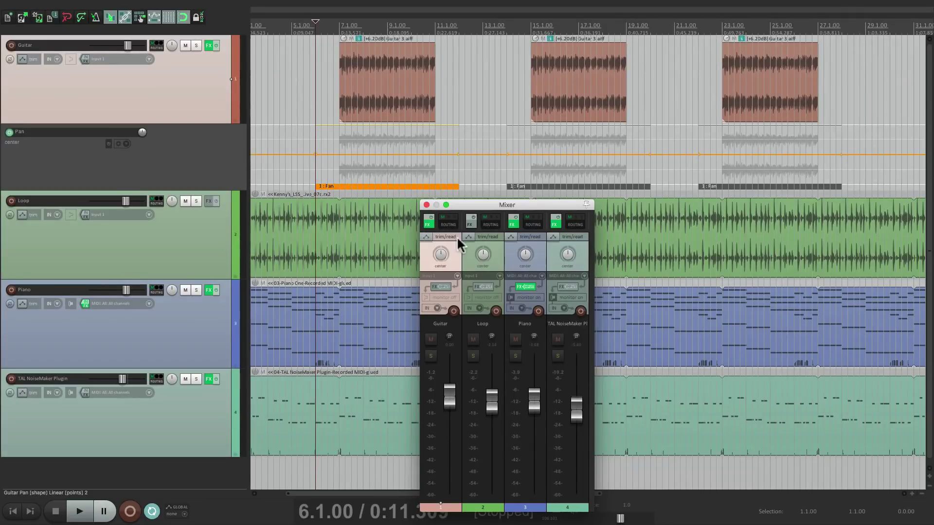
left_click(454, 236)
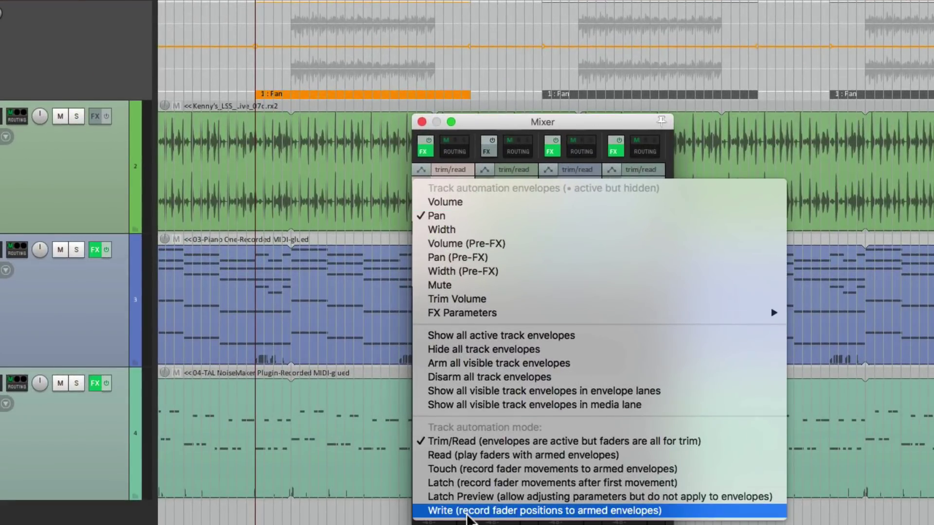
left_click(466, 512)
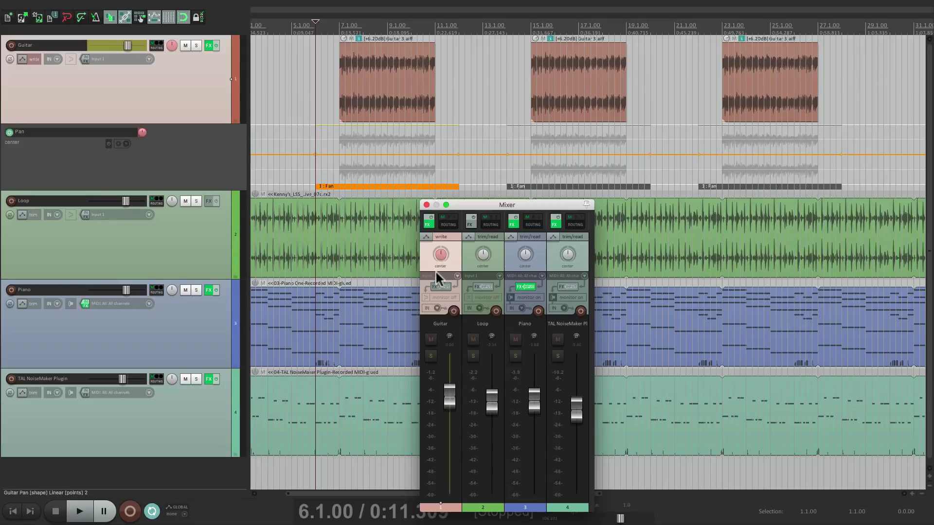
Record a slight left pan move into the pooled Pan items, then close the Mixer.
key("space")
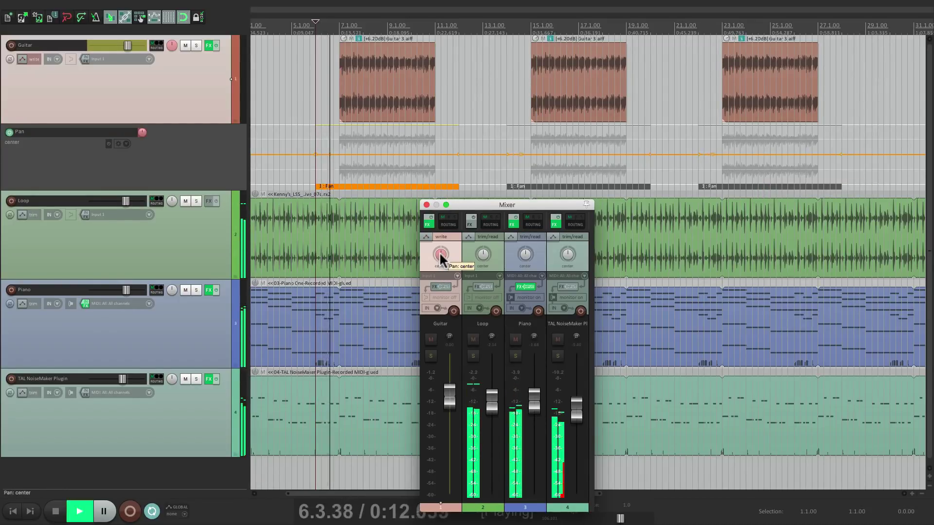
mouse_move(439, 252)
left_mouse_down()
mouse_move(440, 260)
mouse_move(444, 253)
left_mouse_up()
key("space")
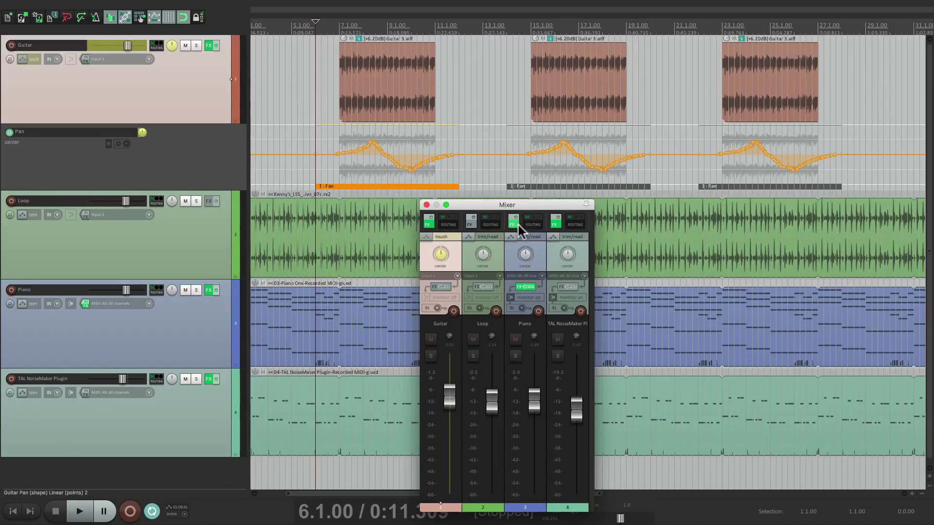
left_click(426, 205)
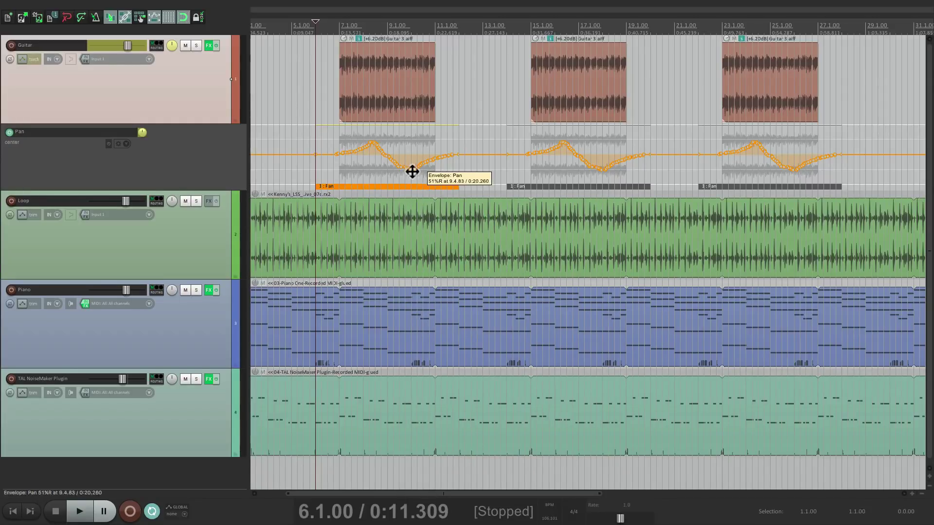
scroll(596, 180, "up", 5)
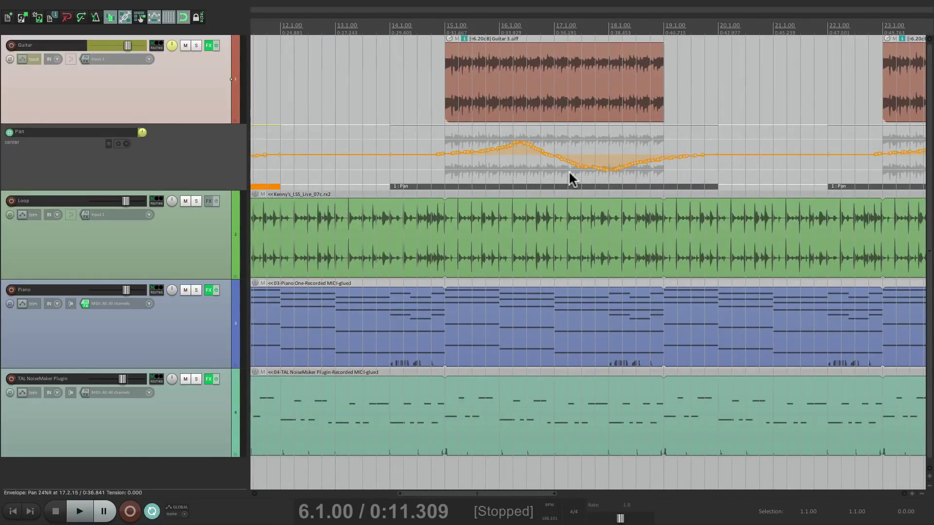
scroll(569, 170, "down", 4)
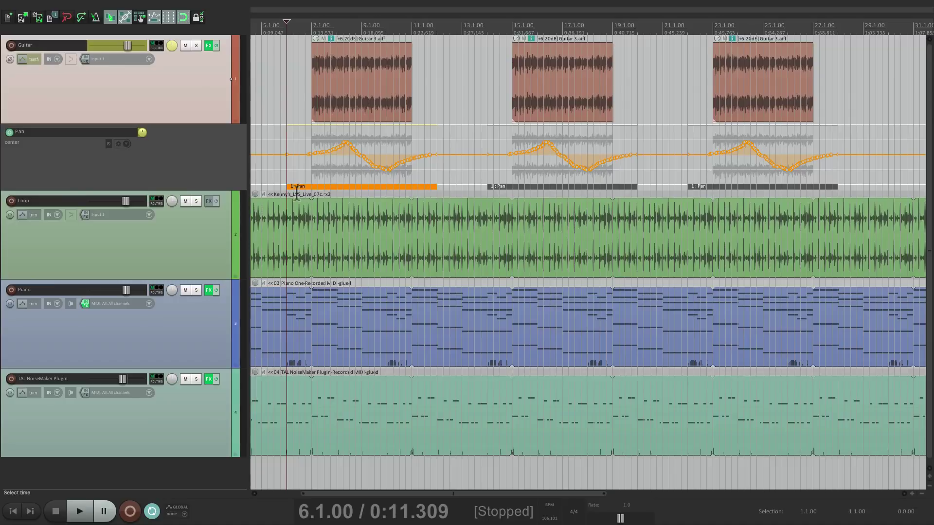
scroll(299, 189, "up", 4)
scroll(385, 220, "left", 2)
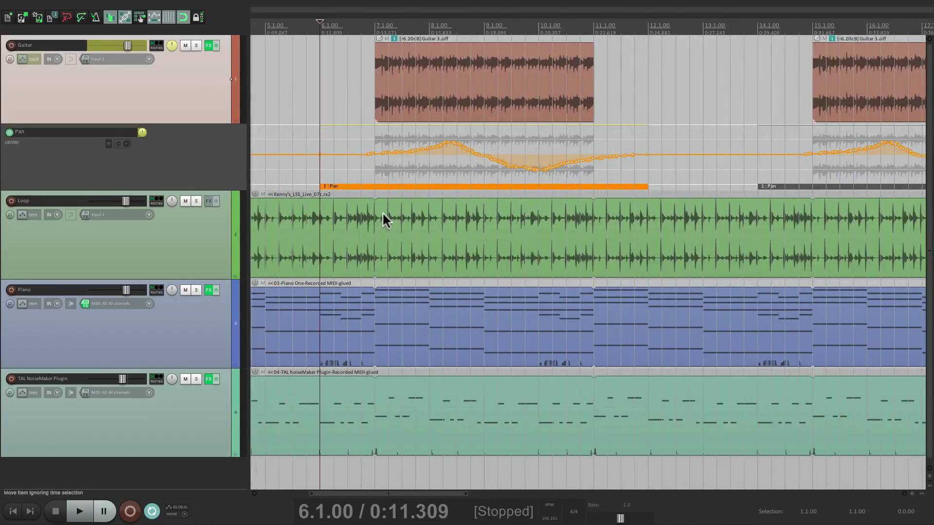
Show the Guitar volume envelope and add a volume automation item over bars 6–12.
key("v")
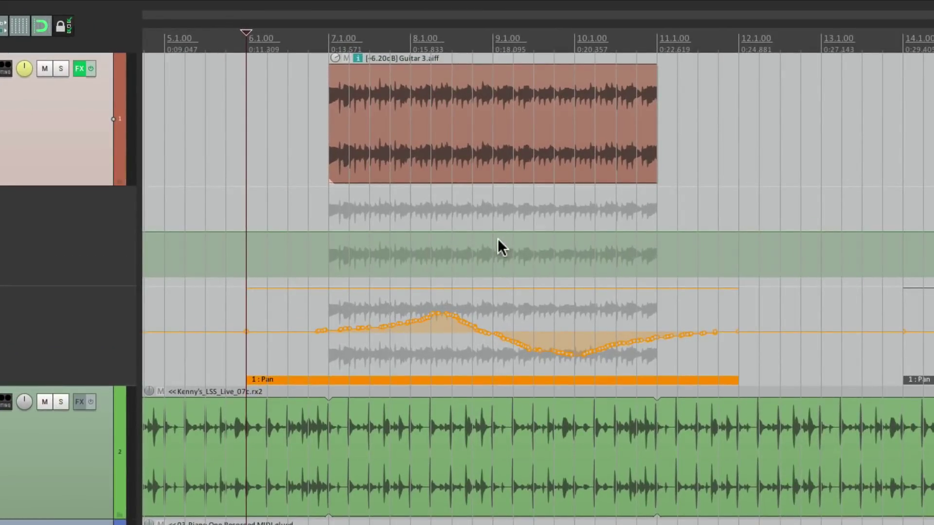
left_click_drag(302, 378, 296, 378)
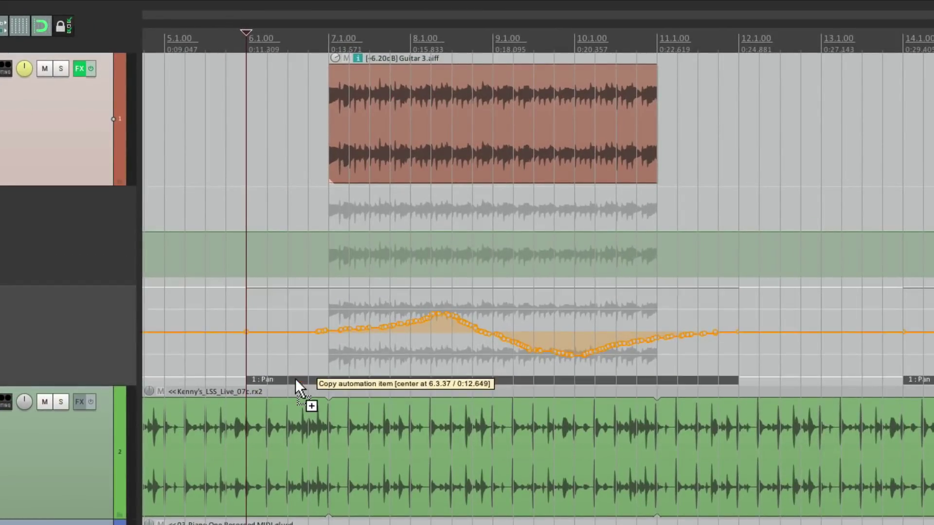
left_click_drag(259, 287, 513, 284)
mouse_move(573, 284)
left_mouse_down()
mouse_move(752, 282)
mouse_move(734, 289)
mouse_move(726, 279)
left_mouse_up()
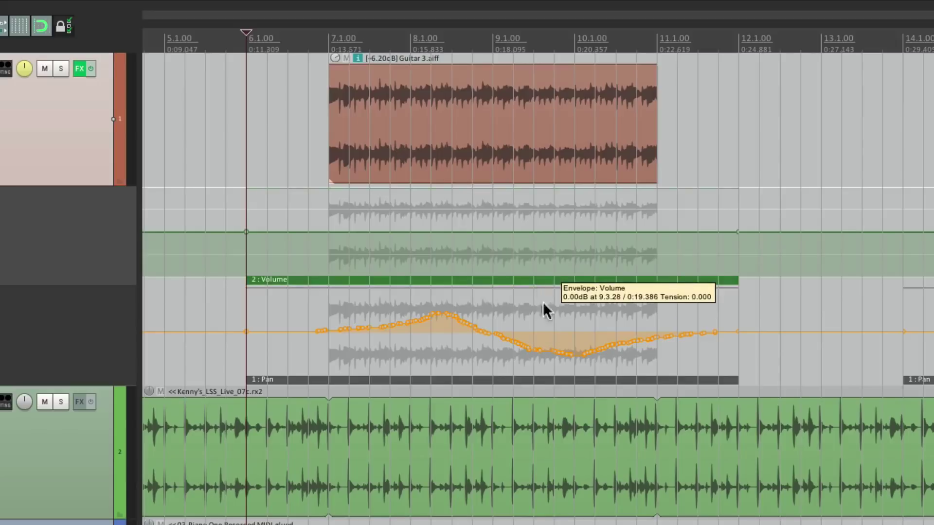
Add volume automation items over bars 14–20 and 22–28.
scroll(539, 340, "right", 10)
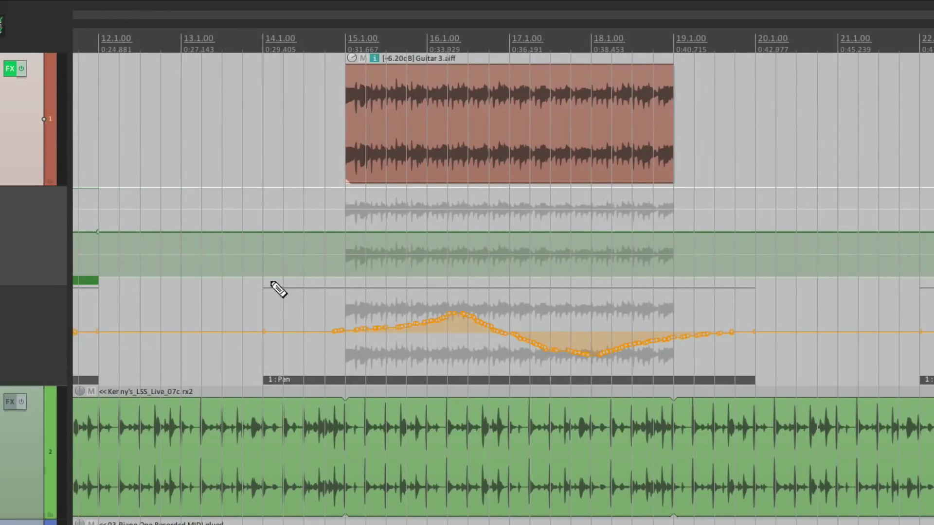
left_click_drag(277, 287, 749, 294)
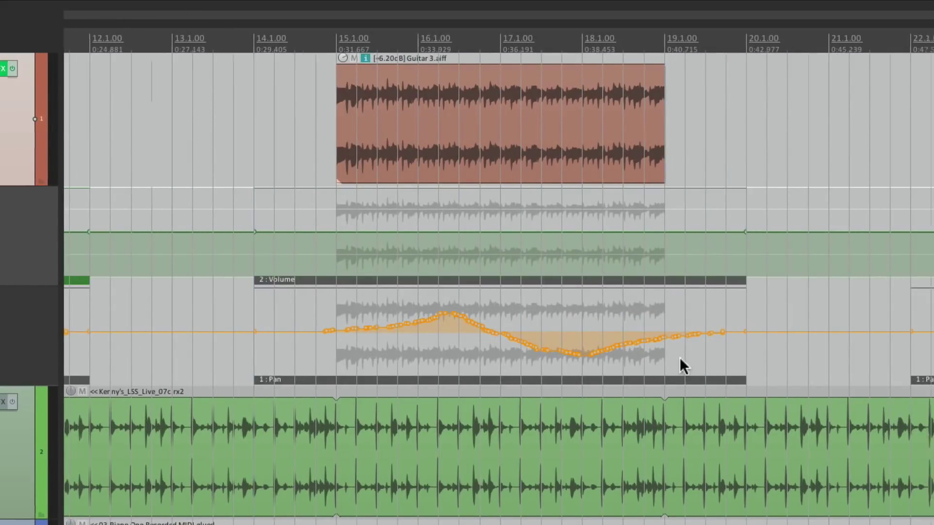
scroll(681, 371, "right", 9)
left_click_drag(257, 285, 740, 290)
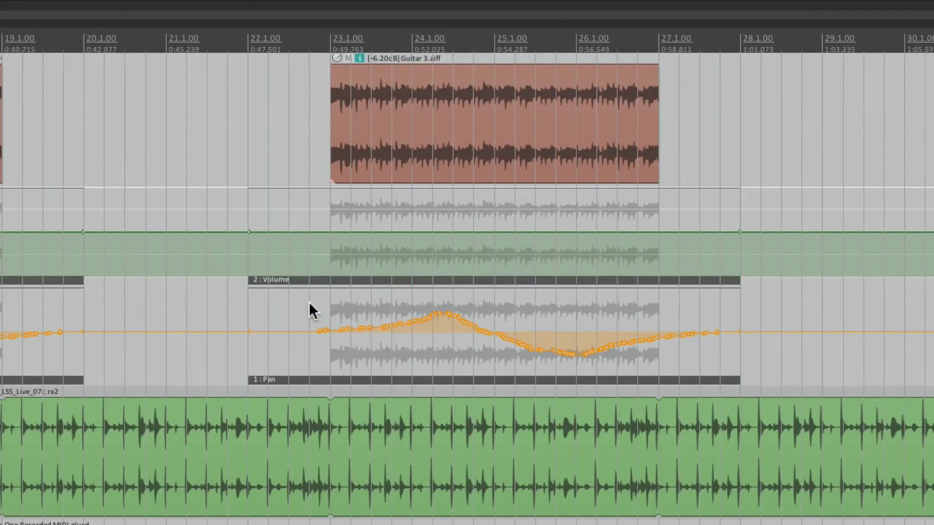
scroll(257, 321, "down", 1)
scroll(256, 320, "down", 2)
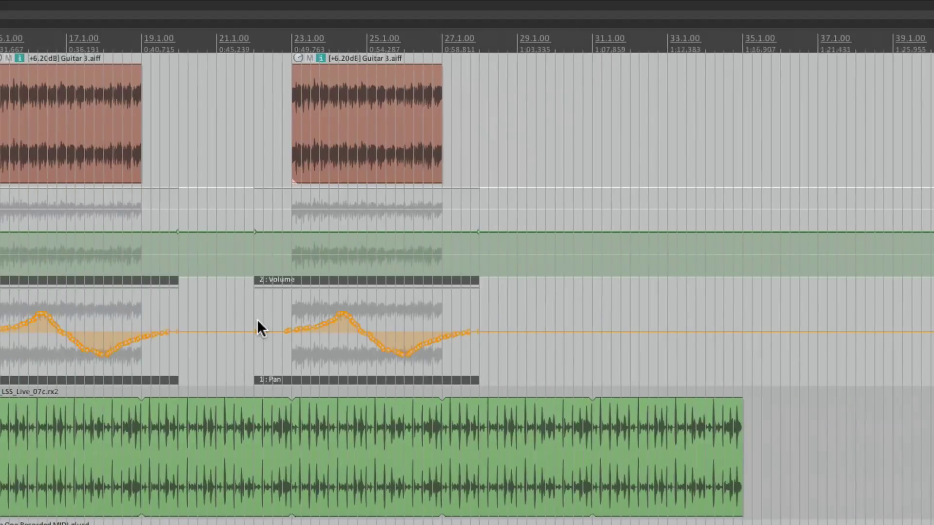
scroll(257, 320, "left", 5)
scroll(106, 312, "up", 4)
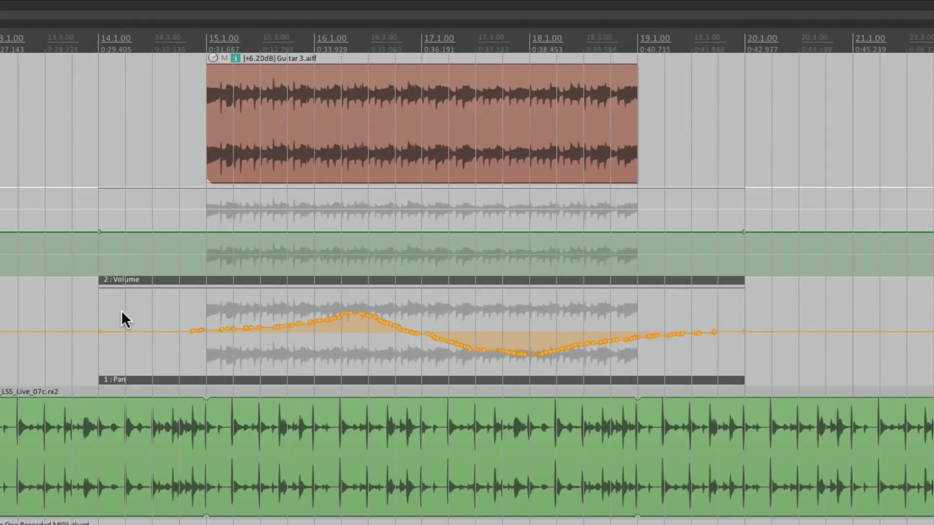
scroll(121, 311, "down", 6)
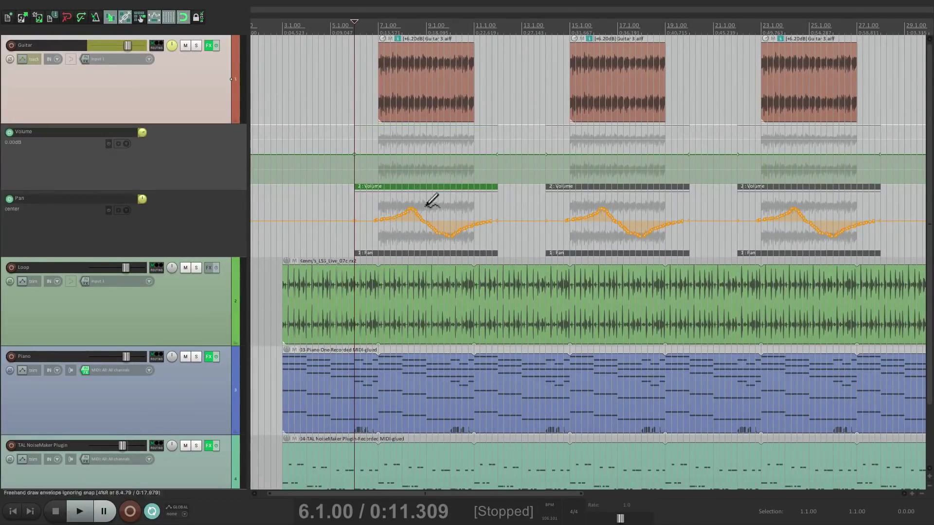
Record a Guitar fader dip into the pooled 2: Volume items, then close the Mixer.
key("super+m")
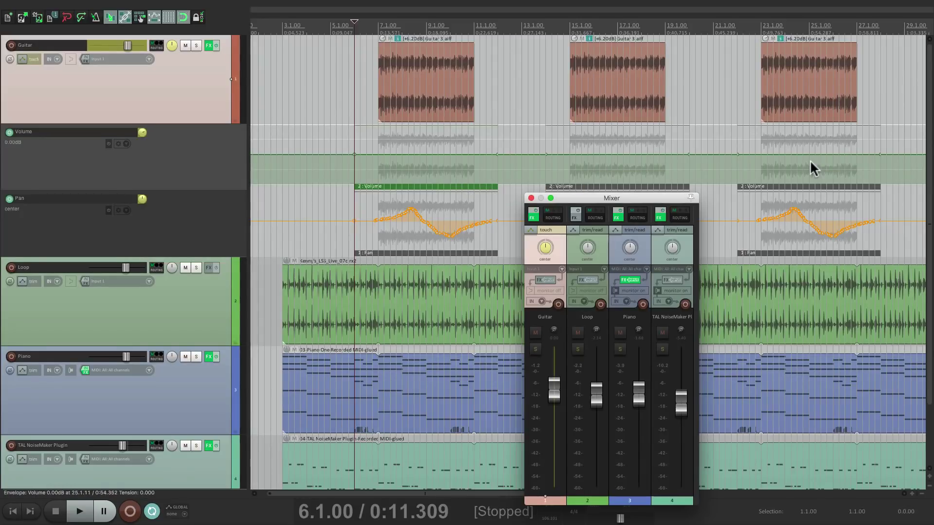
left_click_drag(554, 395, 556, 420)
key("space")
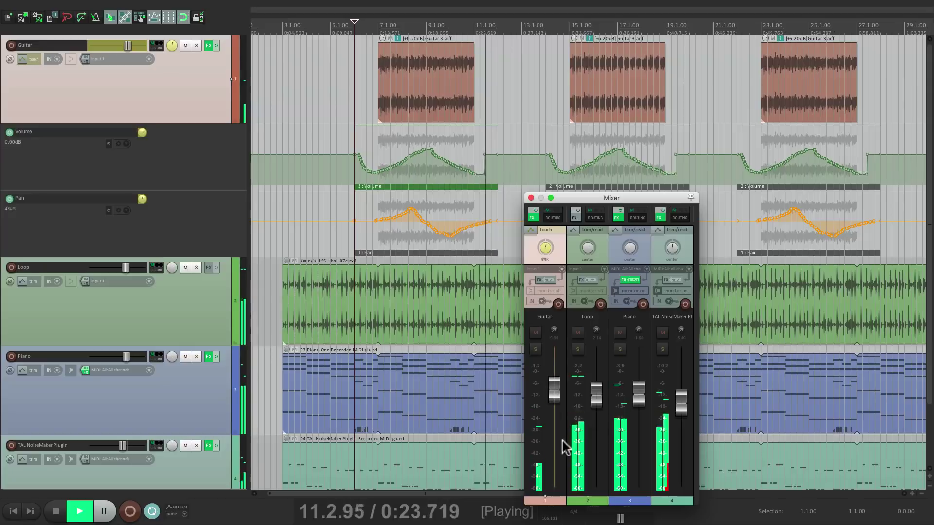
key("space")
key("super+m")
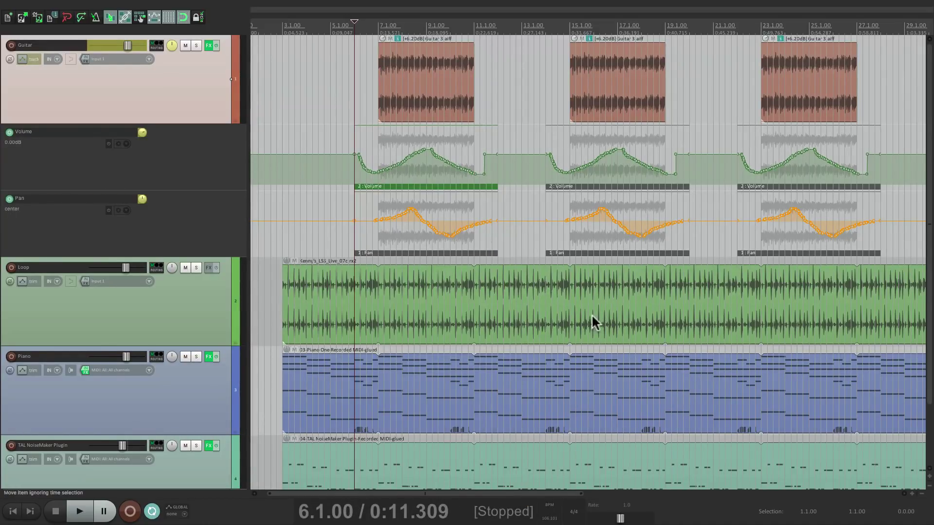
scroll(591, 313, "up", 3)
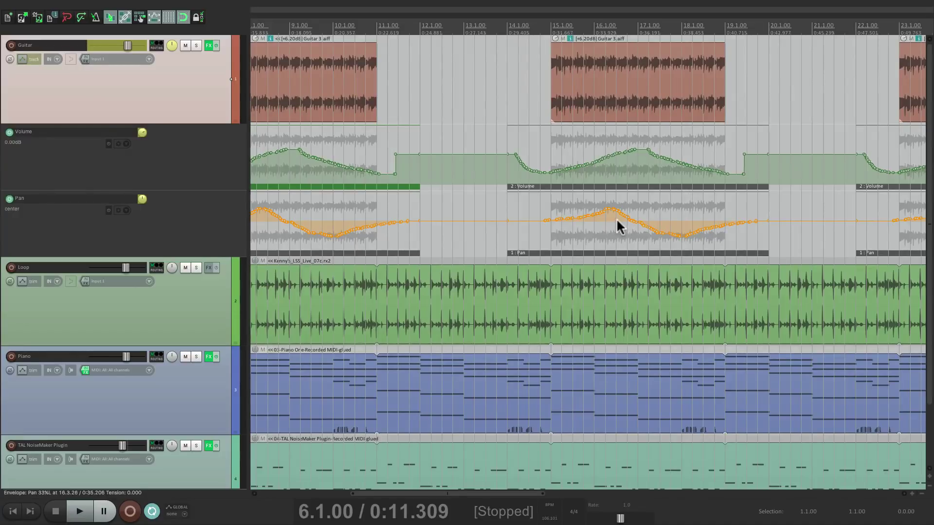
scroll(617, 218, "down", 2)
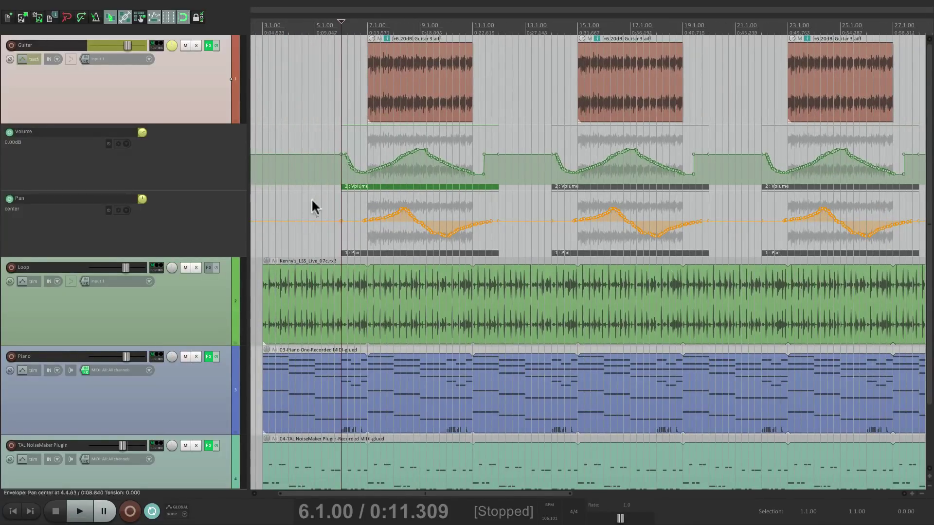
scroll(340, 223, "down", 1)
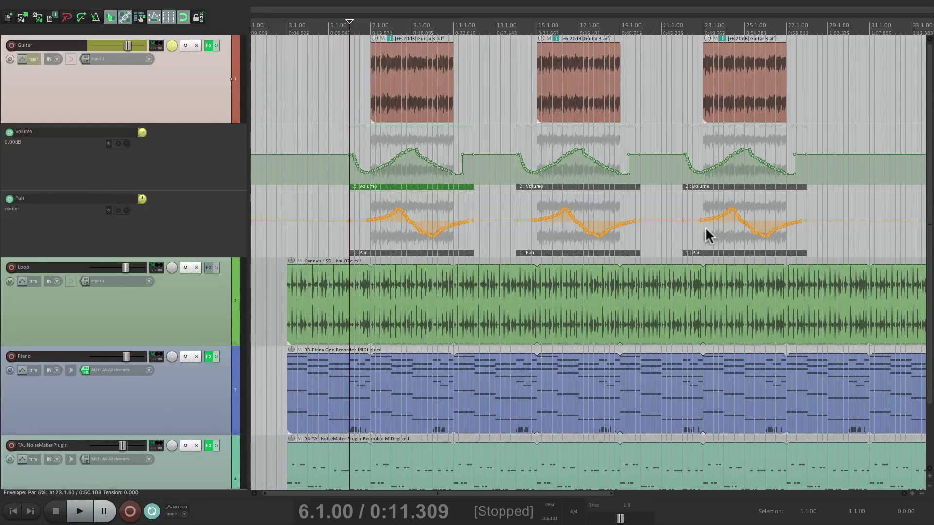
scroll(559, 185, "up", 4)
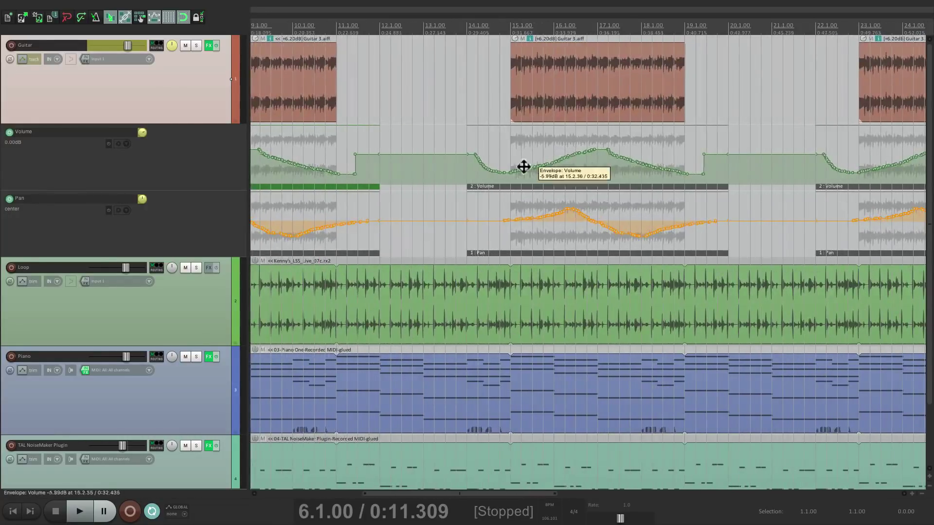
scroll(521, 170, "right", 1)
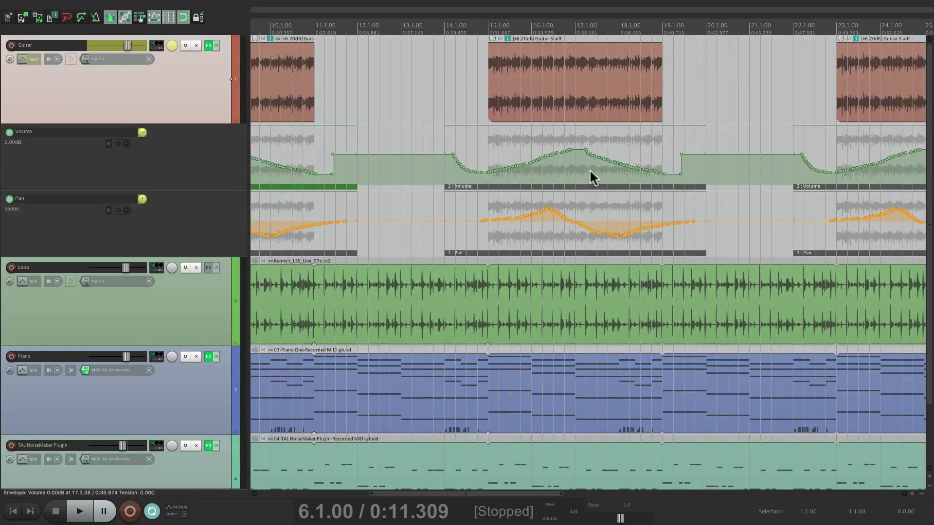
Re-record the second Volume item from bar 14, riding the Guitar fader to -15.7 dB.
left_click(443, 172)
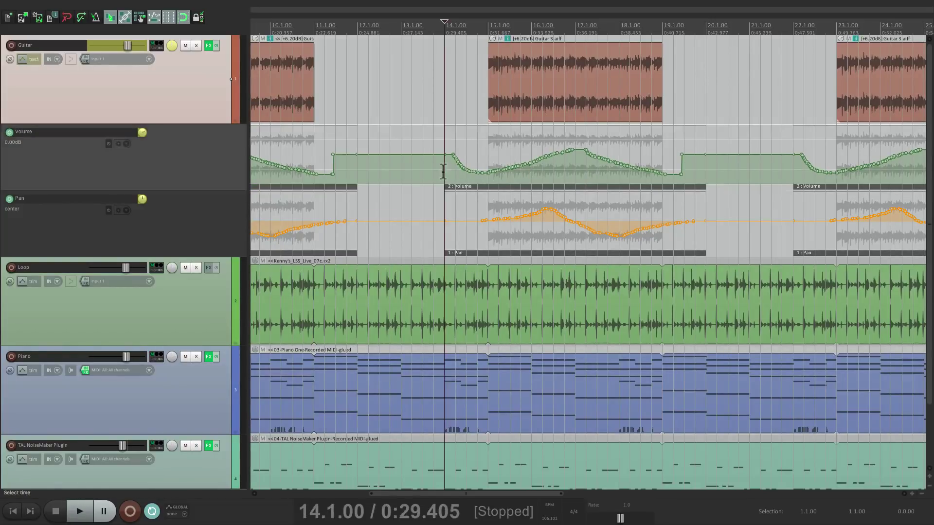
left_click(482, 186)
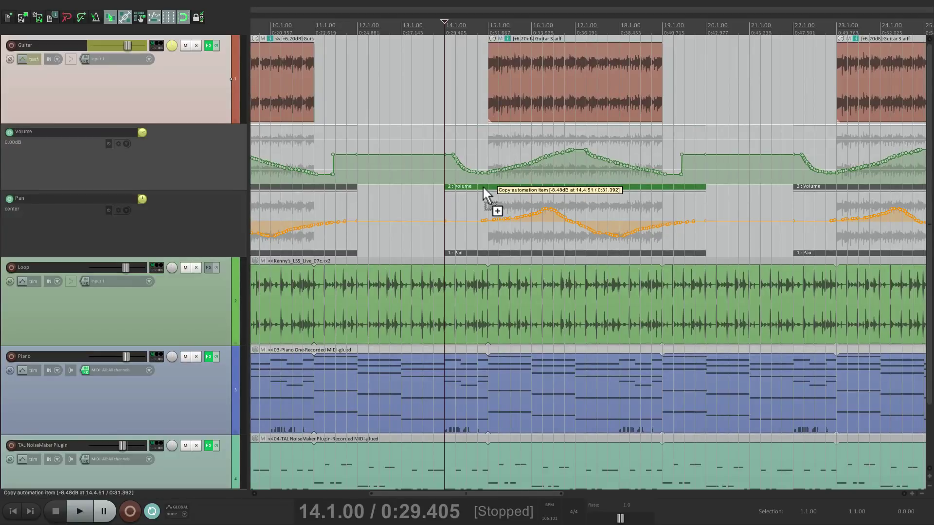
key("super+m")
scroll(503, 211, "down", 3)
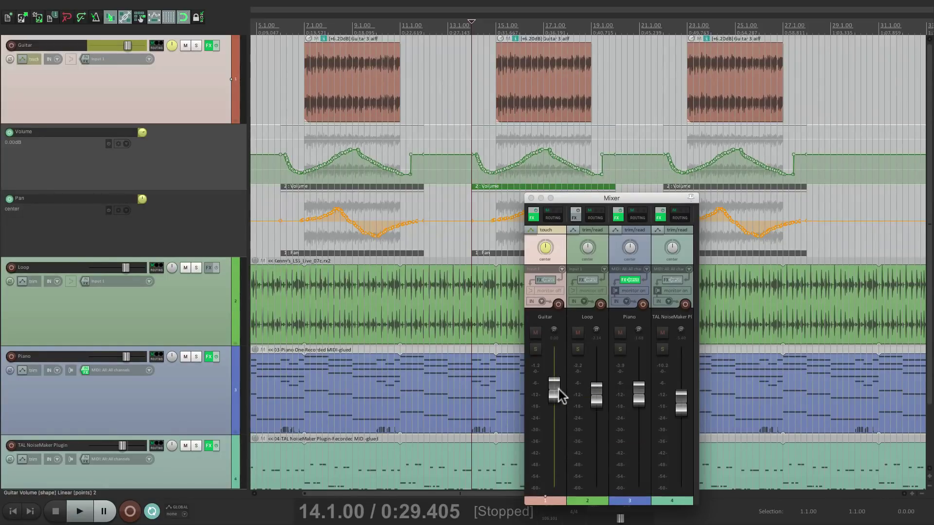
key("space")
mouse_move(553, 389)
left_mouse_down()
mouse_move(553, 433)
mouse_move(564, 380)
left_mouse_up()
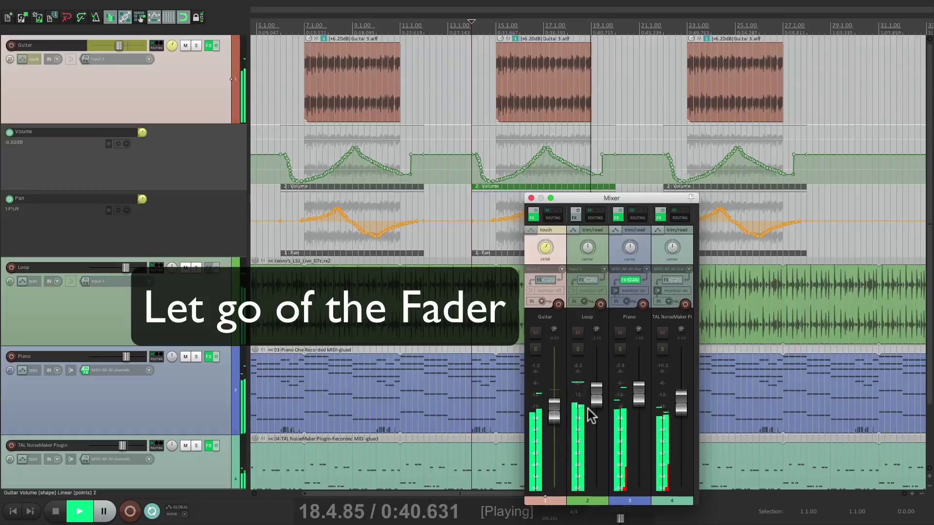
key("space")
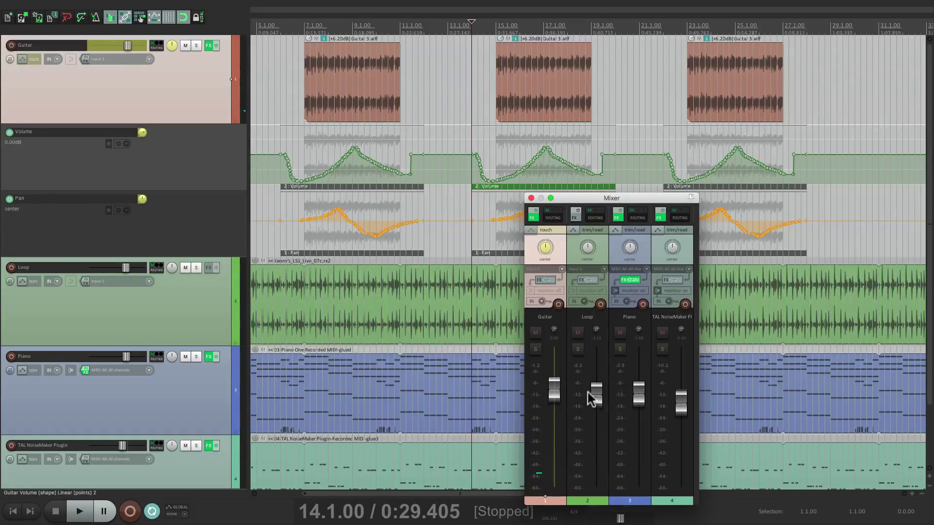